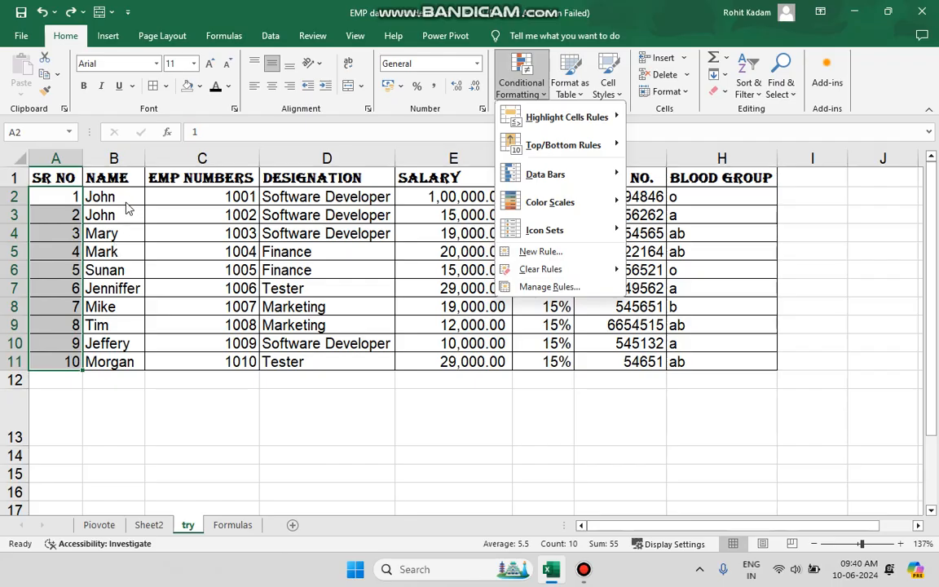
- Try to highlight duplicate values in the NAME column with a Duplicate Values rule
left_click(122, 194)
left_click_drag(114, 361, 132, 198)
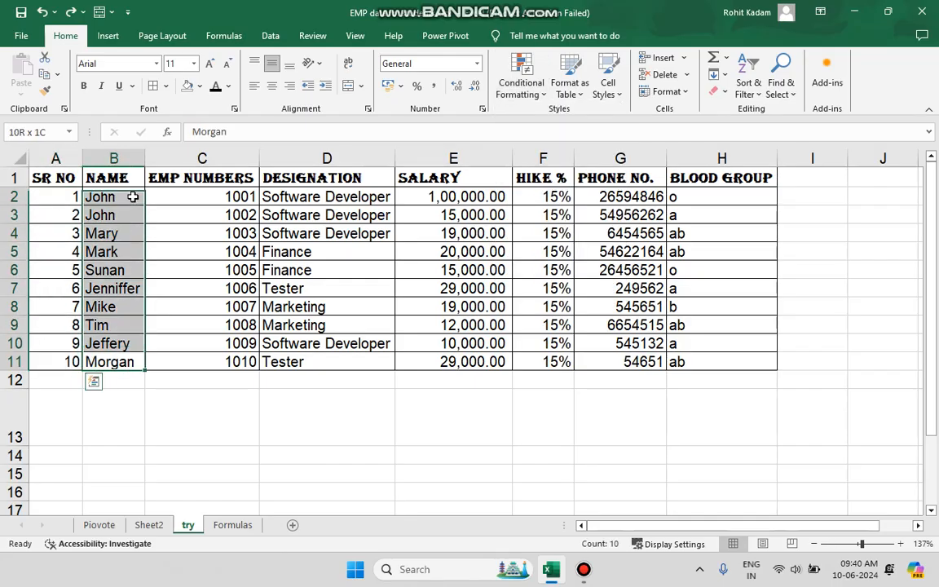
left_click(536, 74)
mouse_move(567, 116)
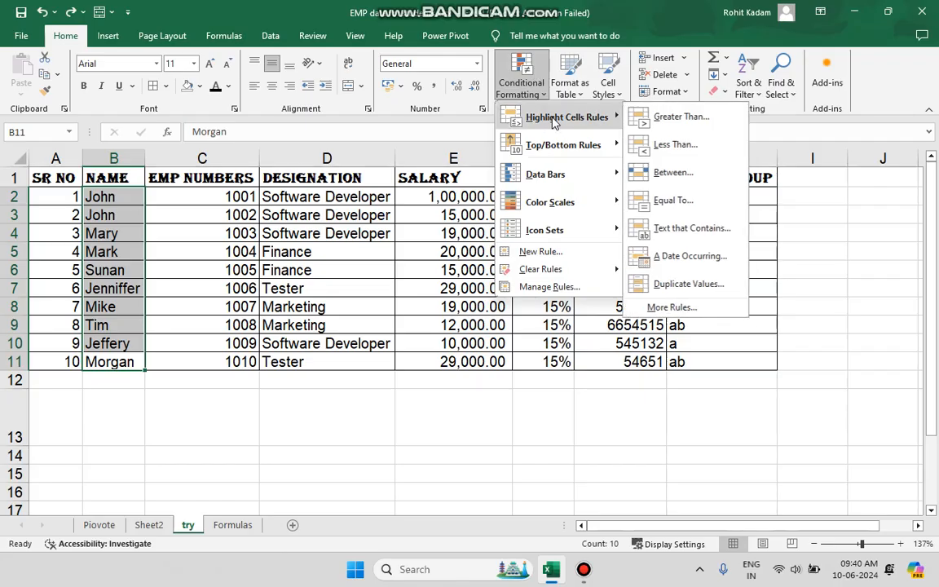
left_click(685, 283)
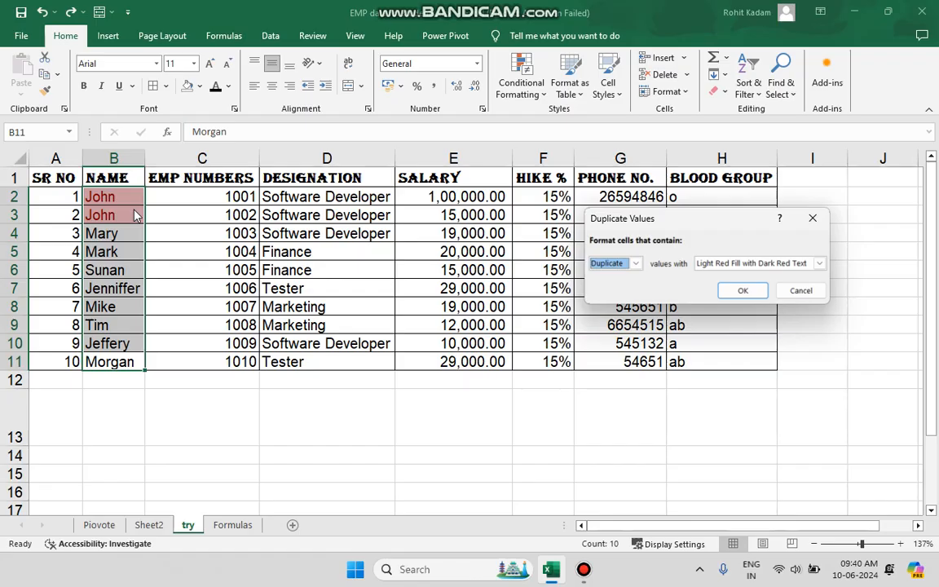
left_click(801, 290)
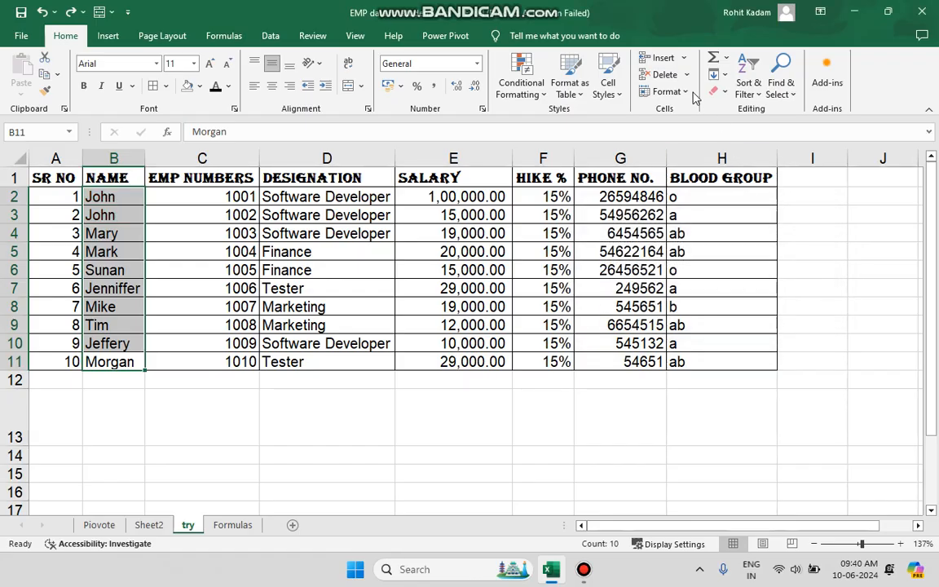
left_click(533, 85)
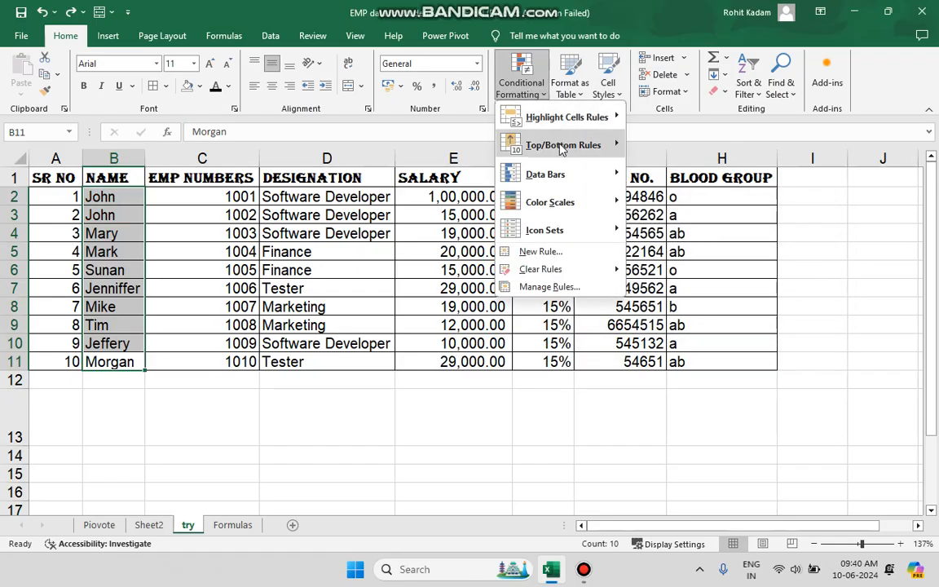
mouse_move(561, 146)
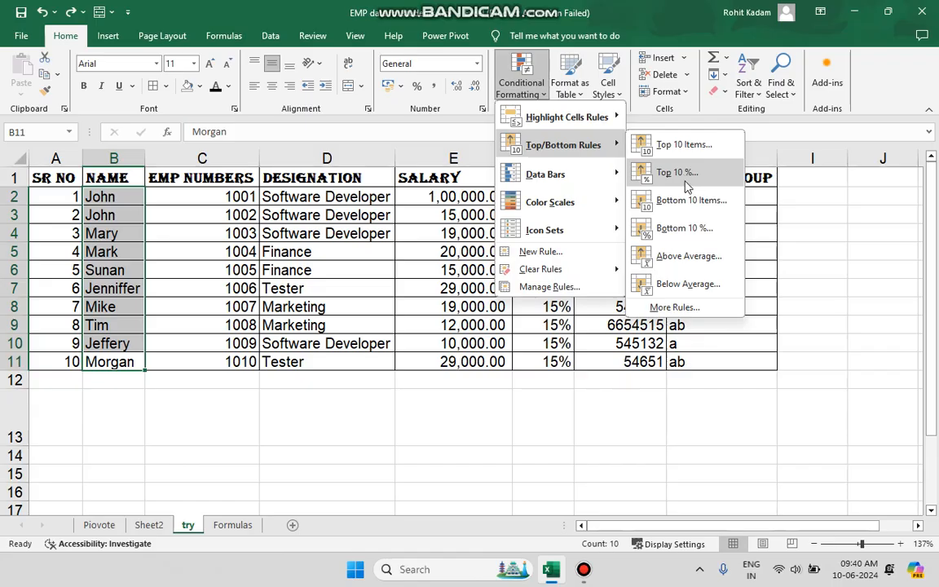
key("Escape")
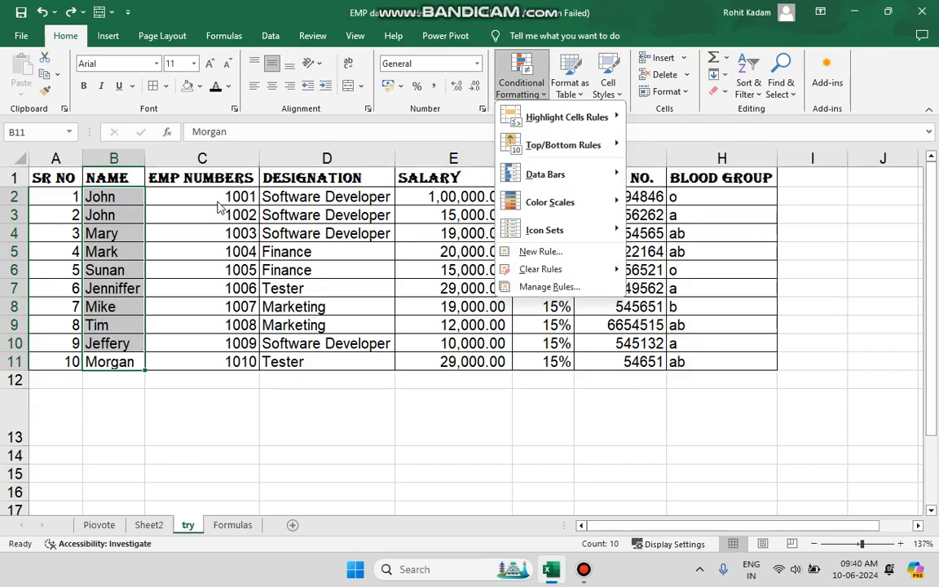
key("Escape")
- Try to highlight the top 3 serial numbers with a Top 10 Items rule
left_click_drag(71, 195, 64, 355)
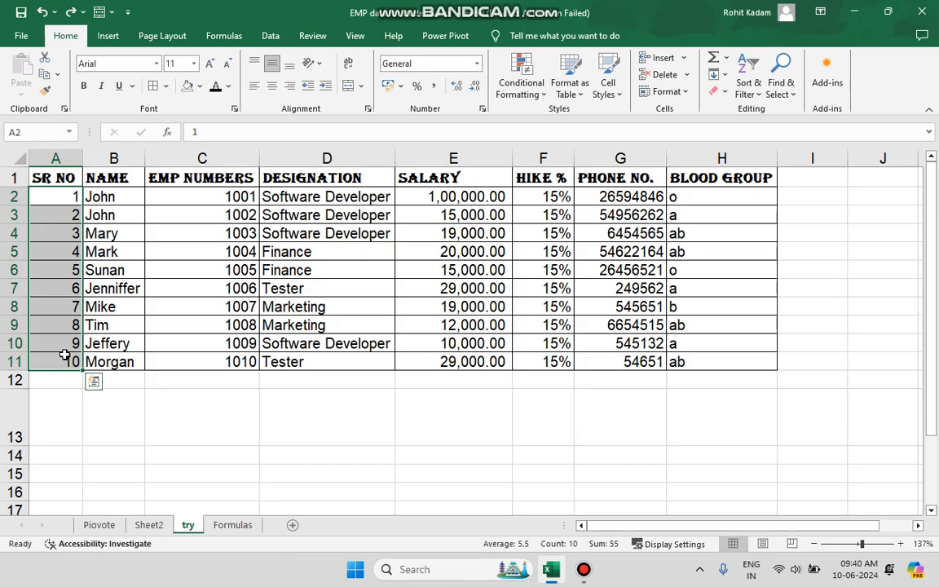
left_click(522, 89)
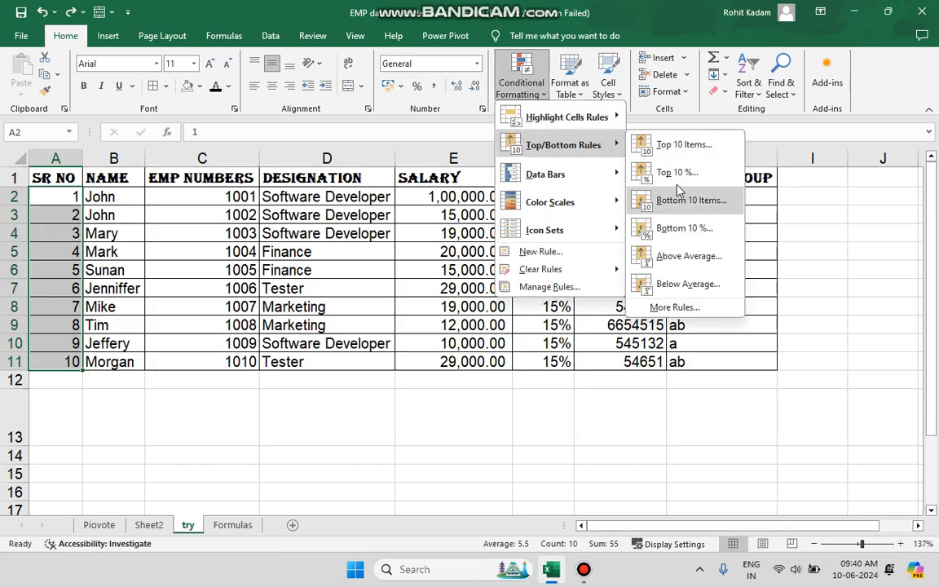
left_click(689, 145)
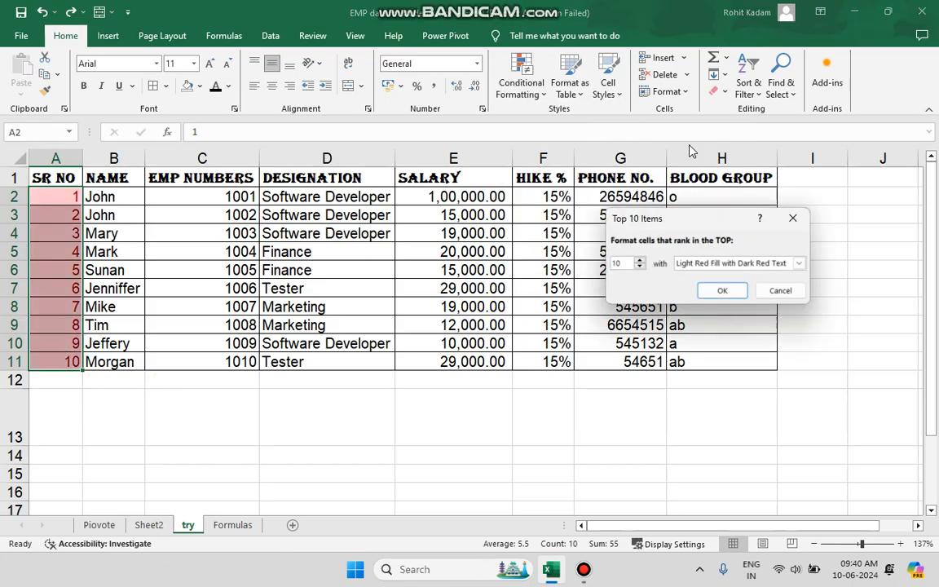
left_click(627, 264)
key("BackSpace")
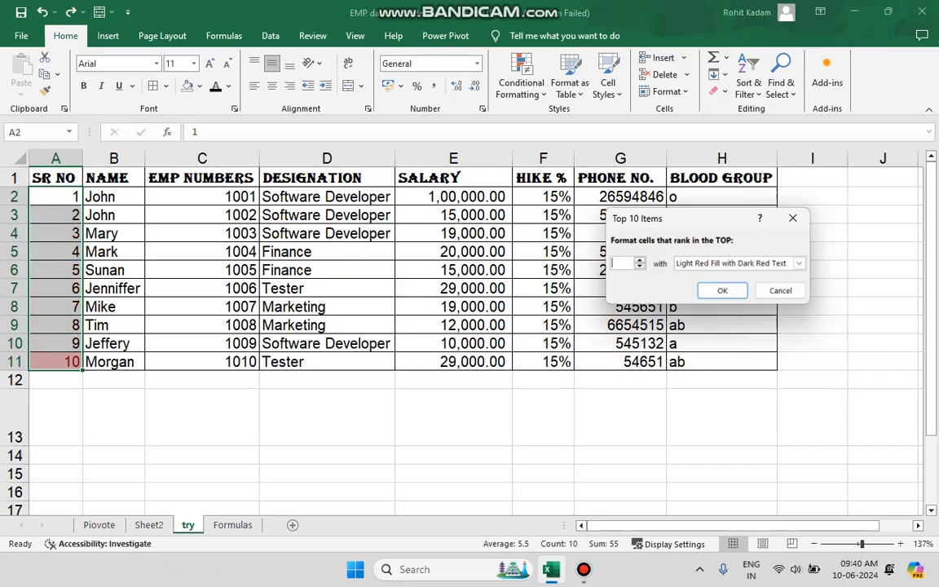
key("BackSpace")
type("3")
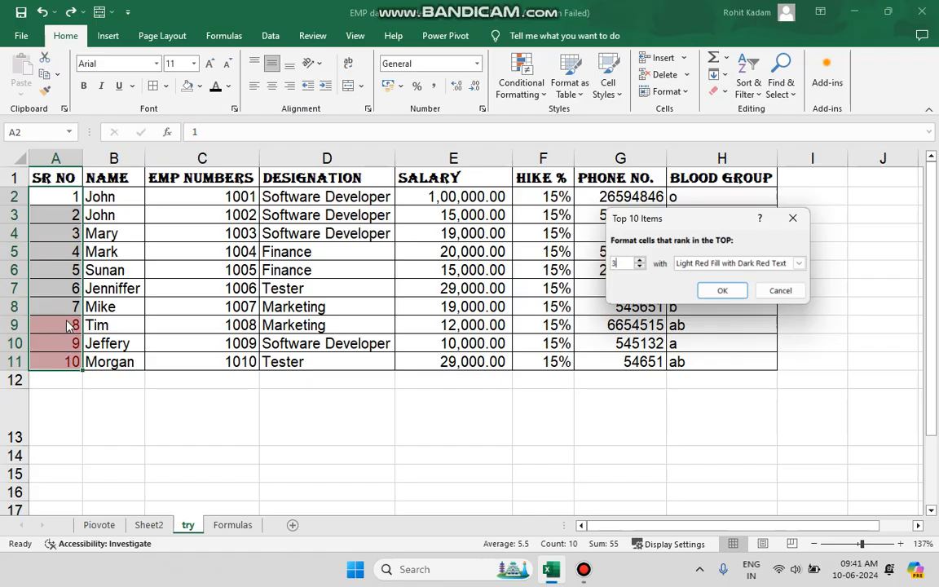
left_click(766, 290)
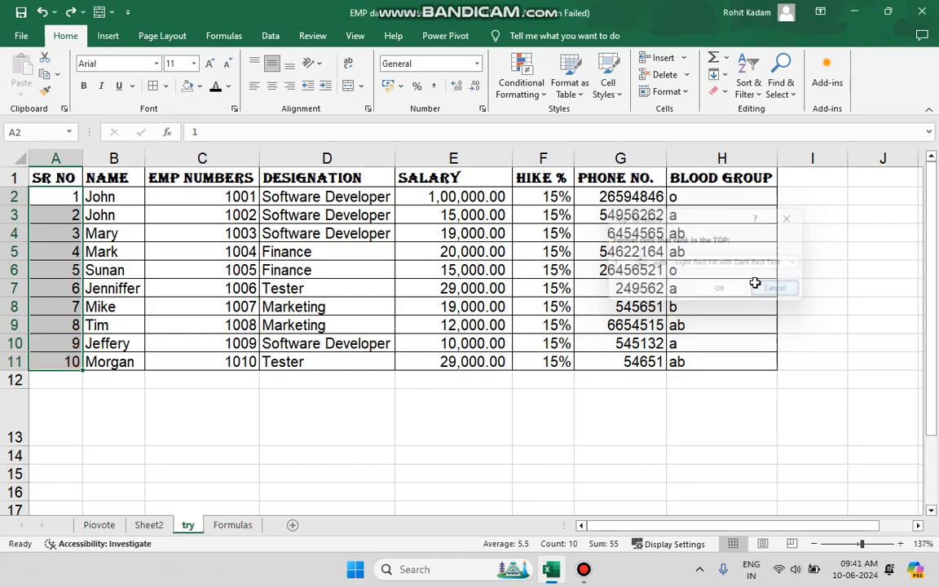
- Apply green solid-fill data bars to the serial numbers and undo them
left_click(521, 82)
mouse_move(561, 181)
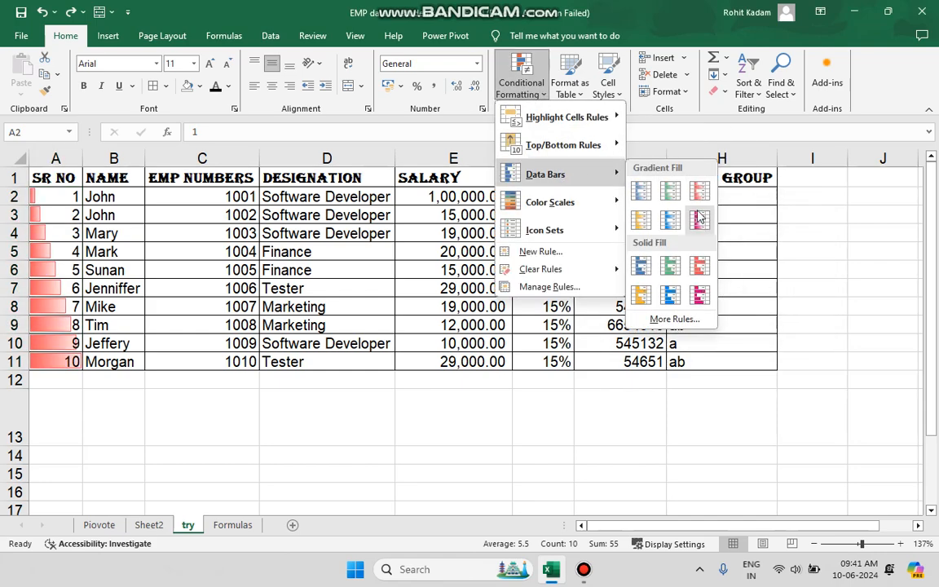
left_click(670, 265)
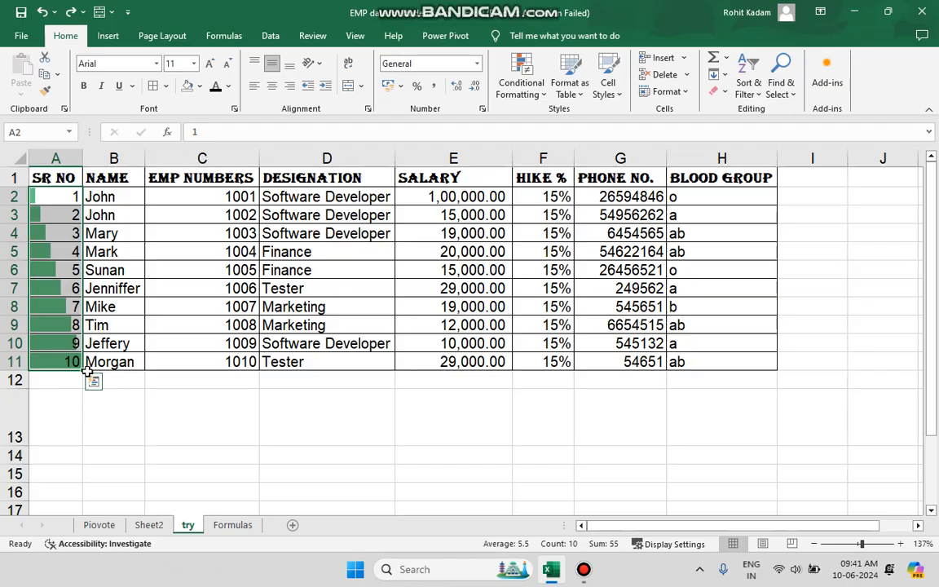
left_click(41, 11)
- Apply the three colored arrows icon set to the serial numbers and undo it
left_click(532, 92)
mouse_move(564, 202)
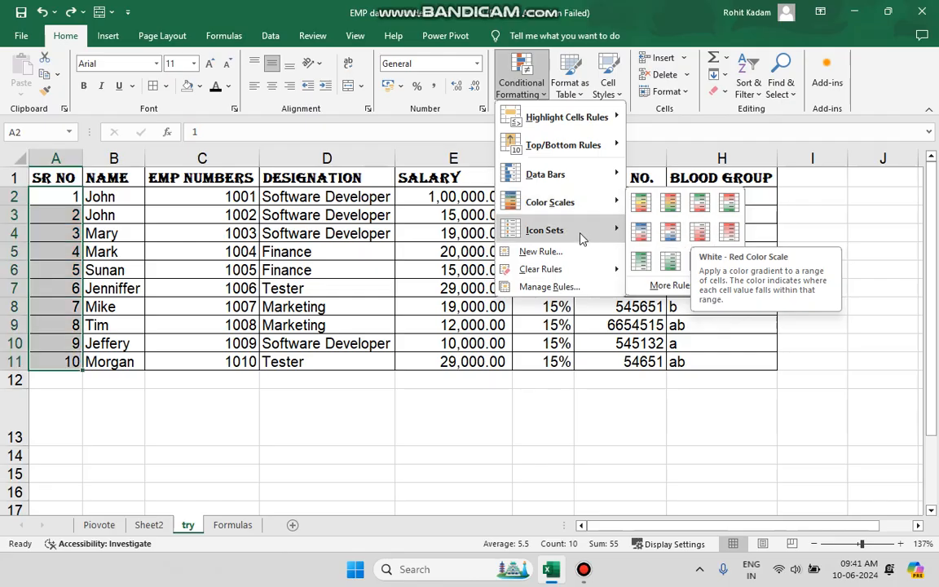
mouse_move(581, 238)
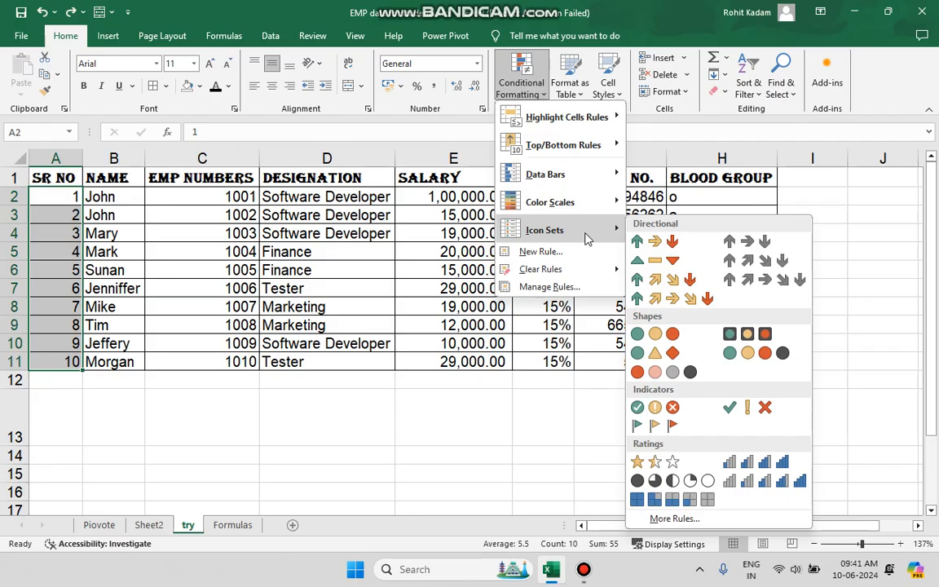
left_click(664, 245)
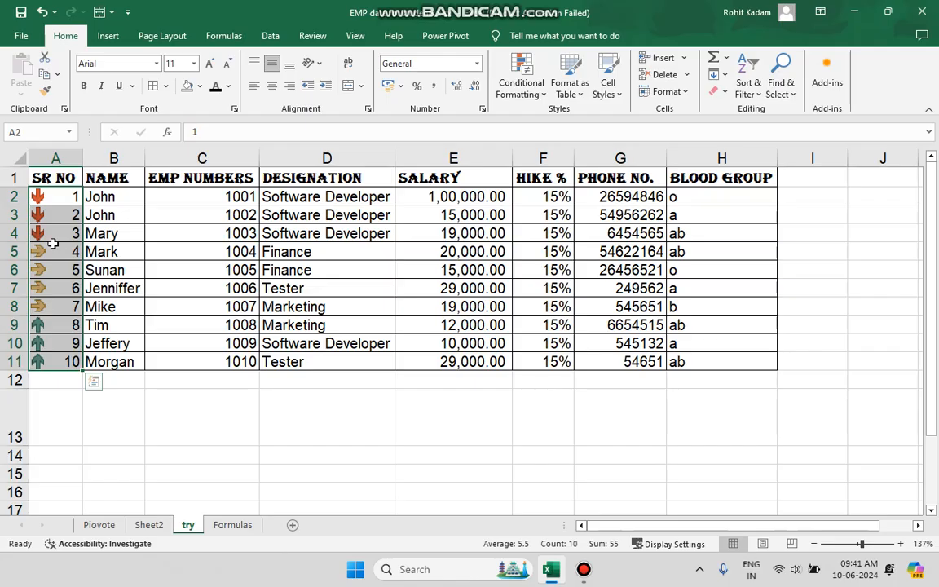
left_click(59, 325)
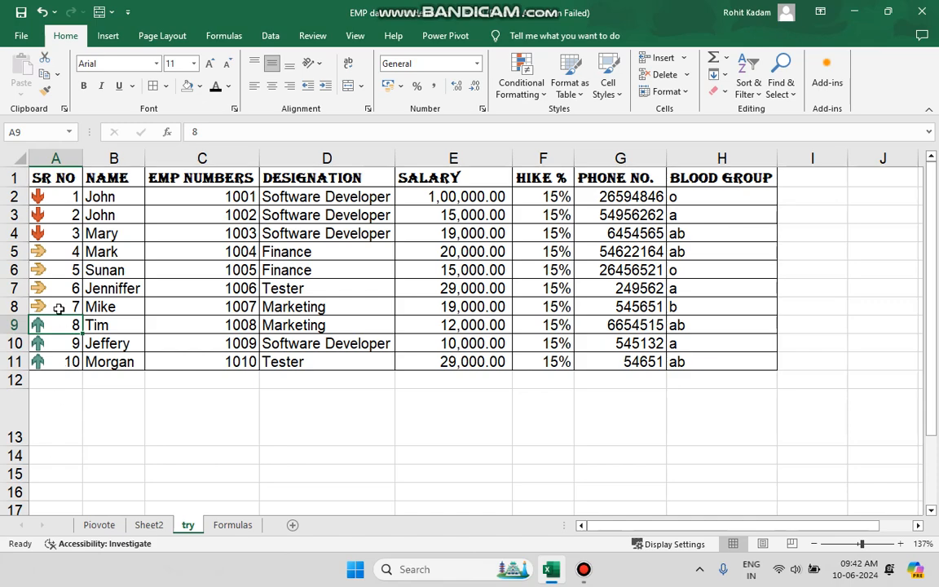
left_click(42, 13)
- Try to format only the serial number cells as a table
left_click(522, 86)
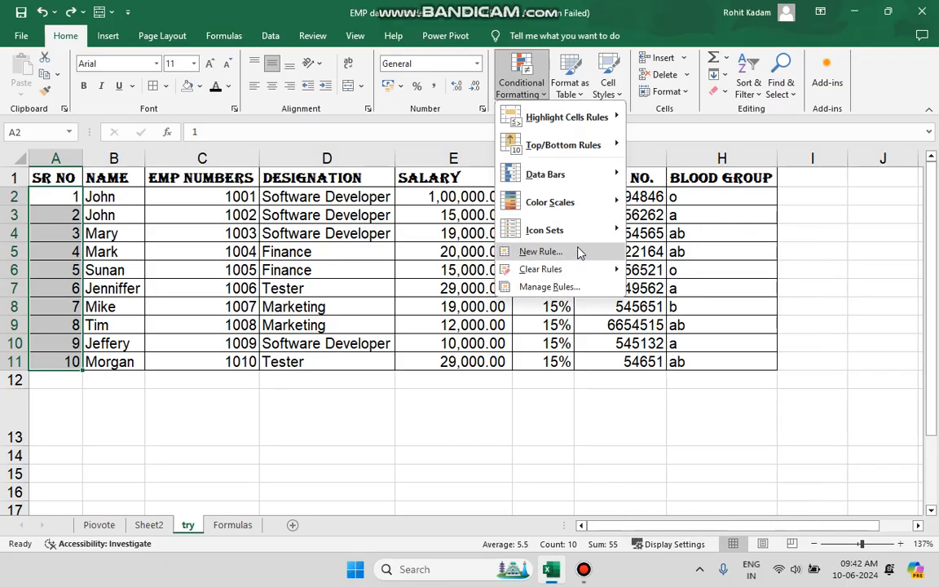
left_click(575, 92)
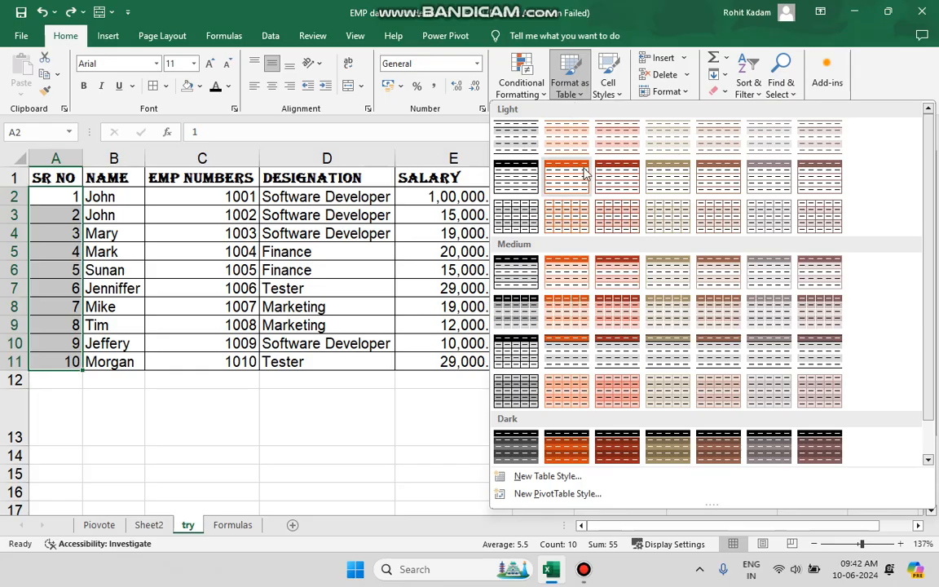
left_click(573, 227)
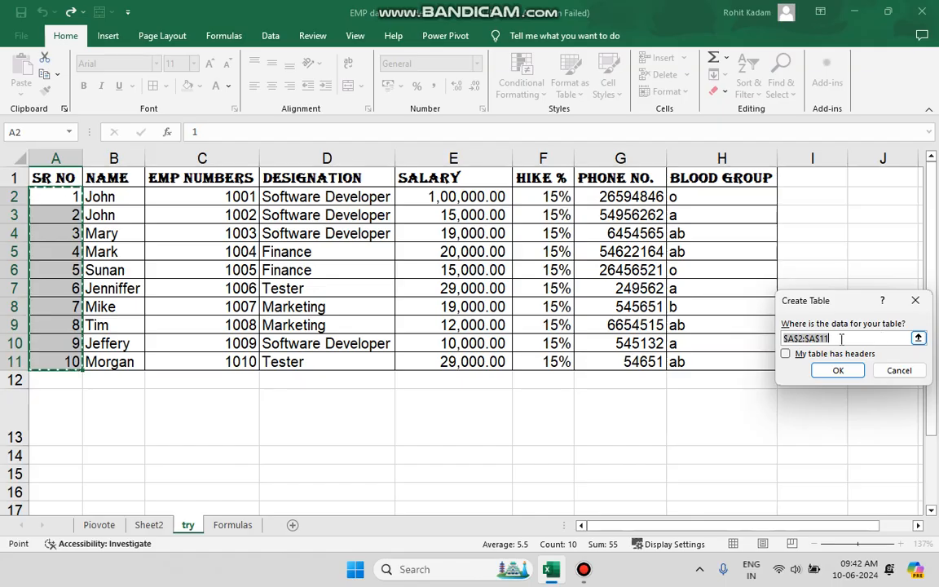
left_click(917, 300)
- Format the whole range A1:H11 as a table with headers using a light orange banded style
left_click(61, 163)
left_click_drag(61, 166, 703, 360)
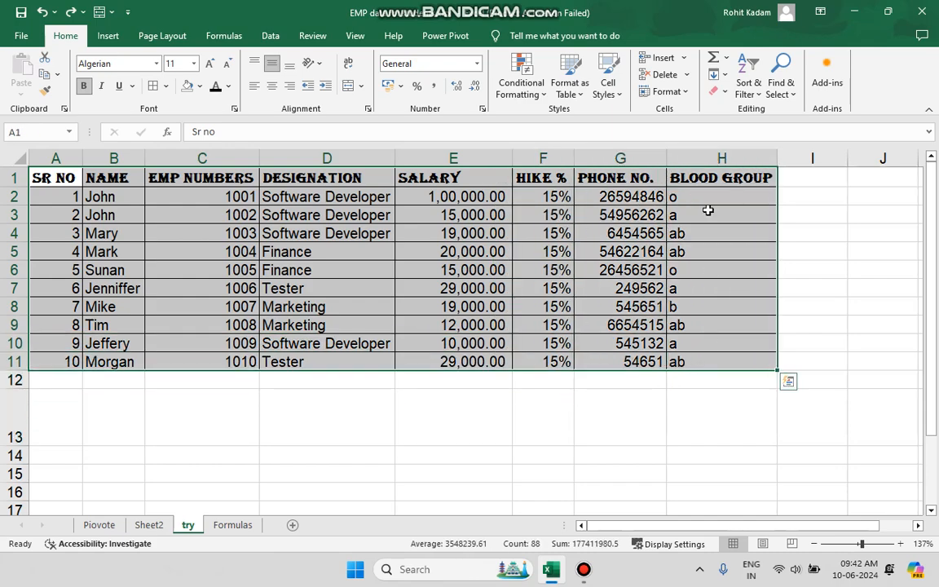
left_click(568, 88)
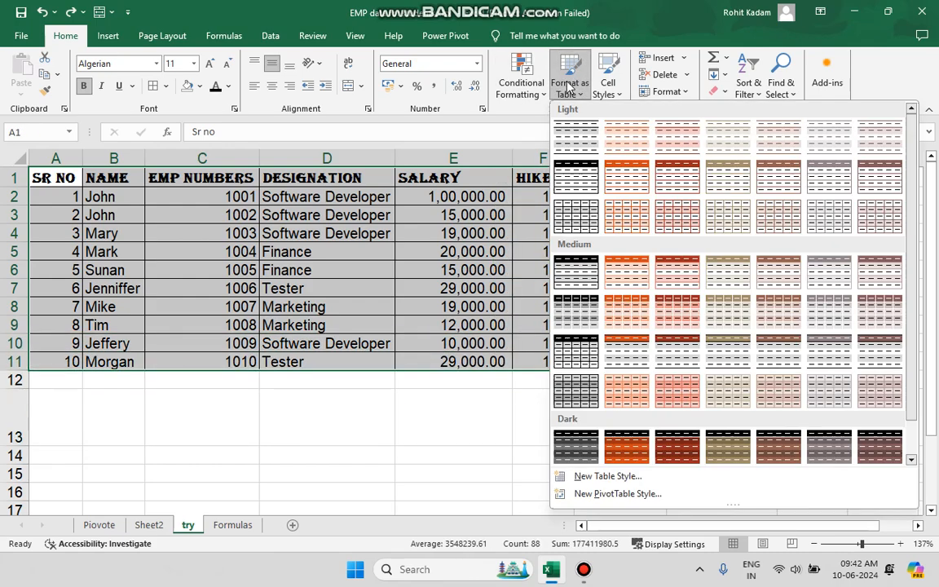
left_click(631, 232)
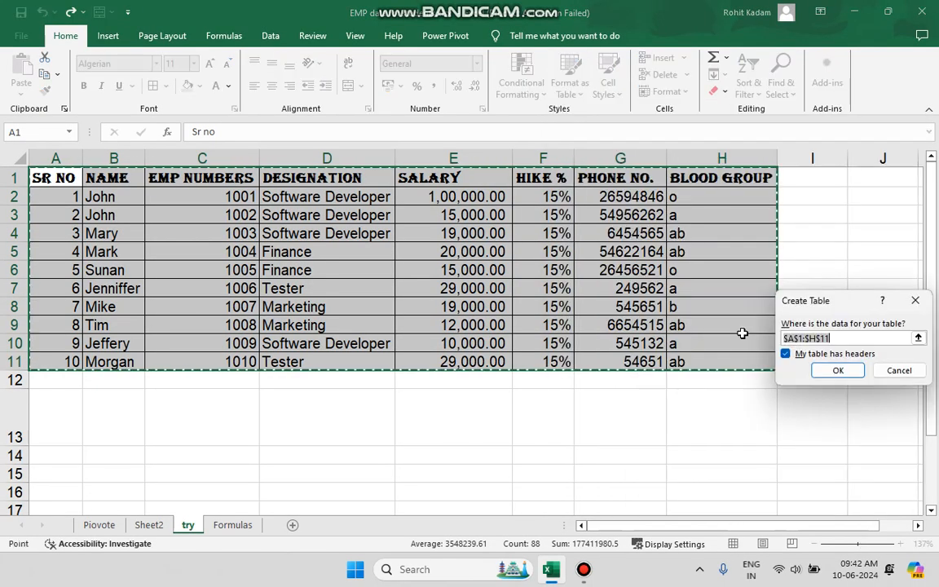
left_click(830, 372)
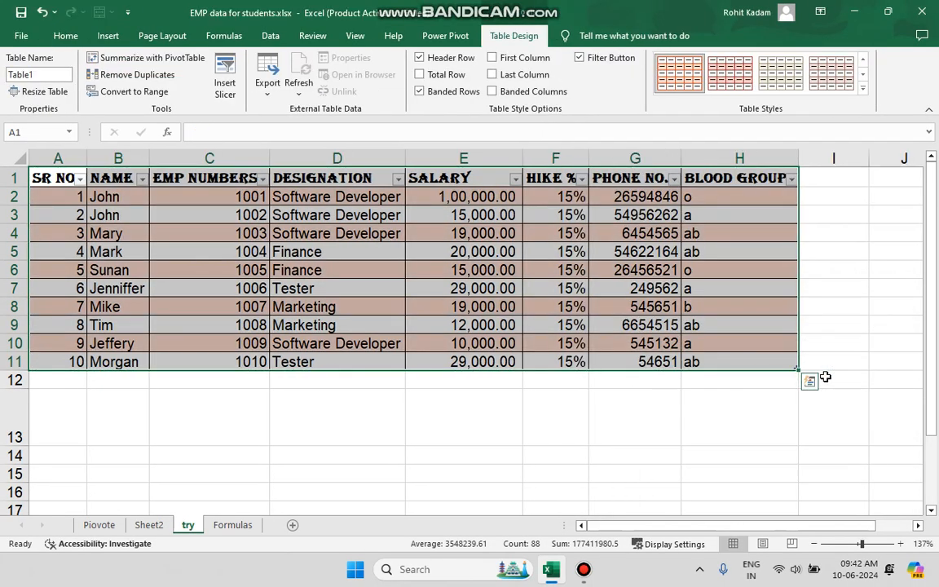
- Sort the table by SR NO from largest to smallest
left_click(383, 381)
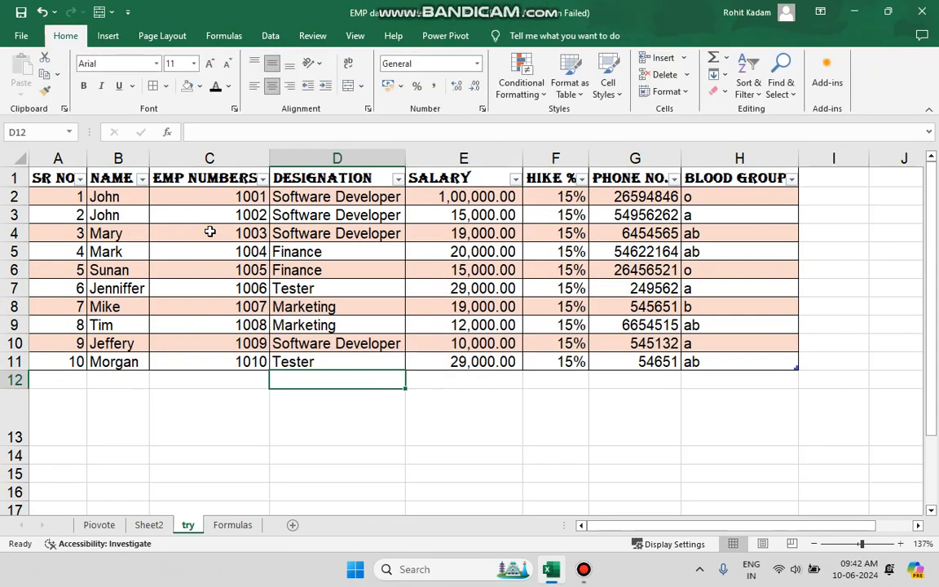
left_click(79, 179)
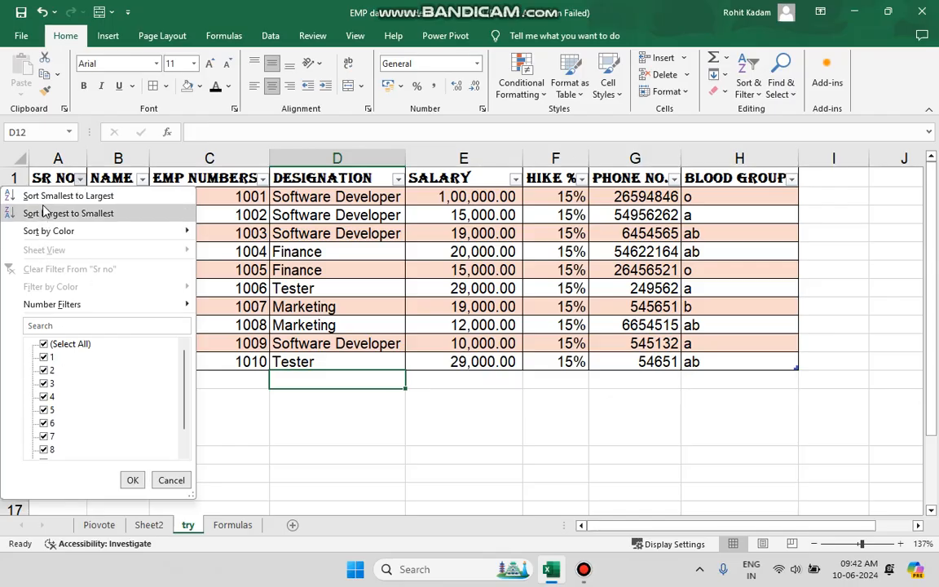
left_click(78, 179)
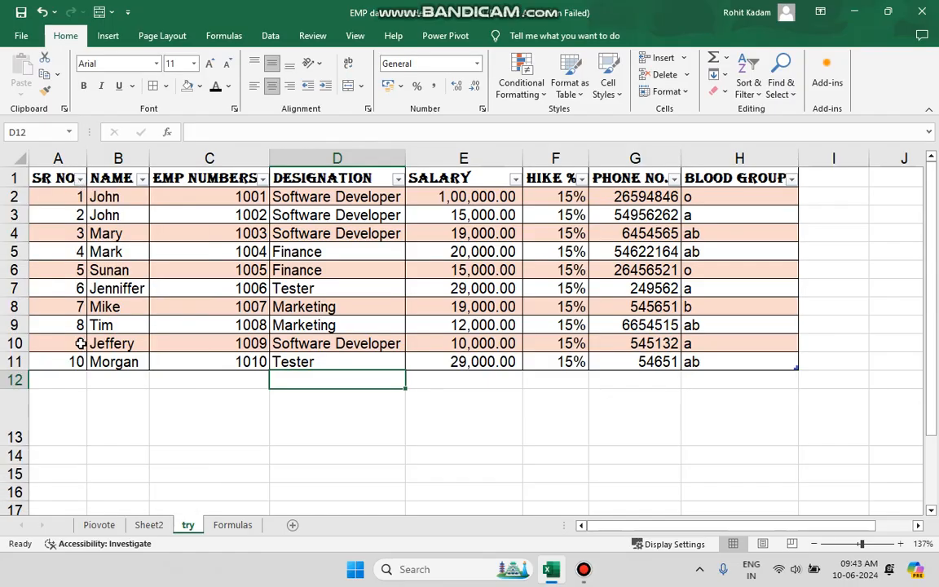
left_click(80, 179)
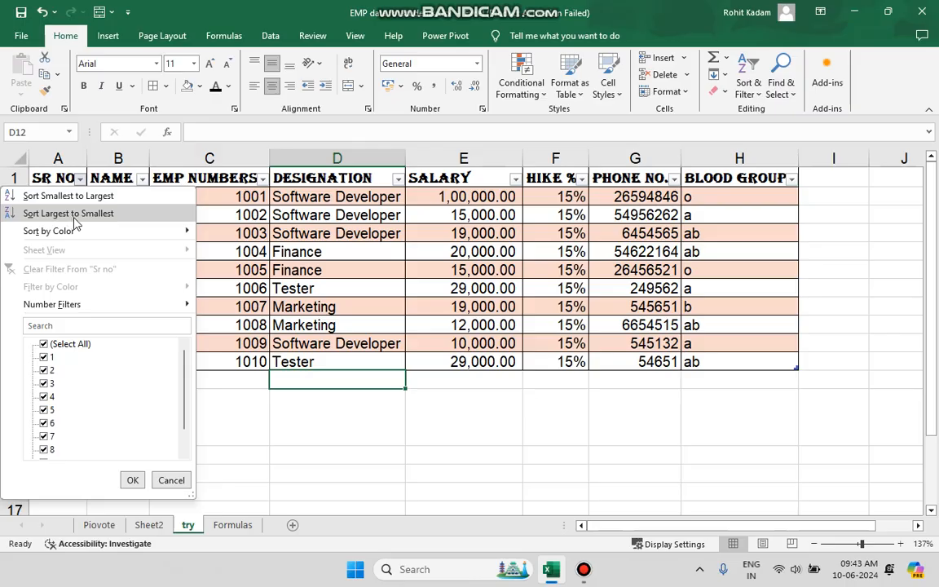
left_click(85, 214)
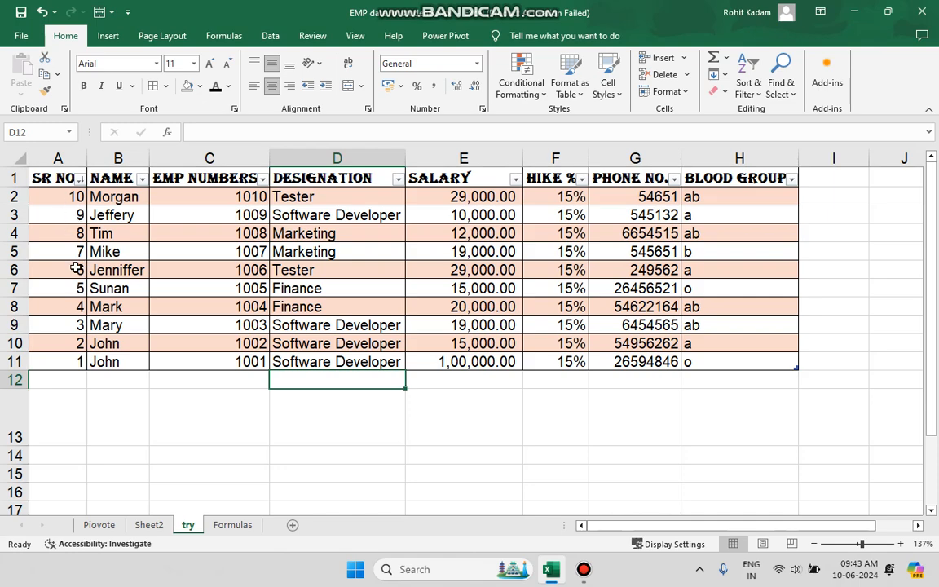
- Sort the table by SR NO from smallest to largest
left_click(75, 194)
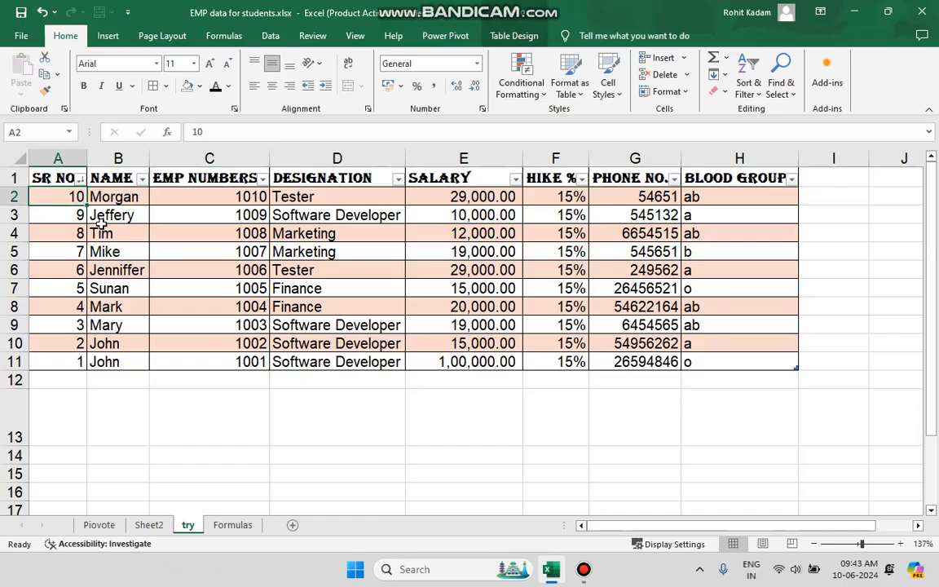
left_click(14, 196)
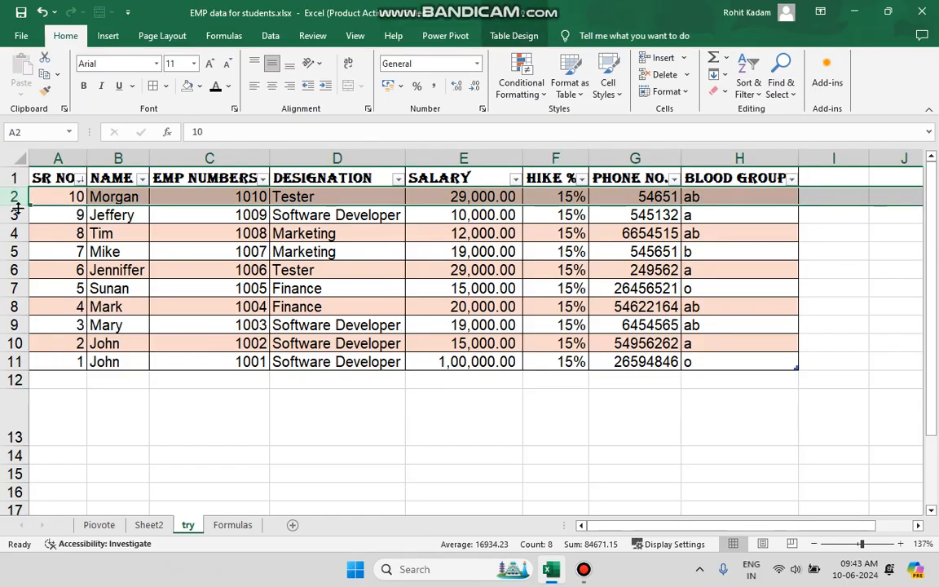
left_click(14, 214)
left_click(14, 233)
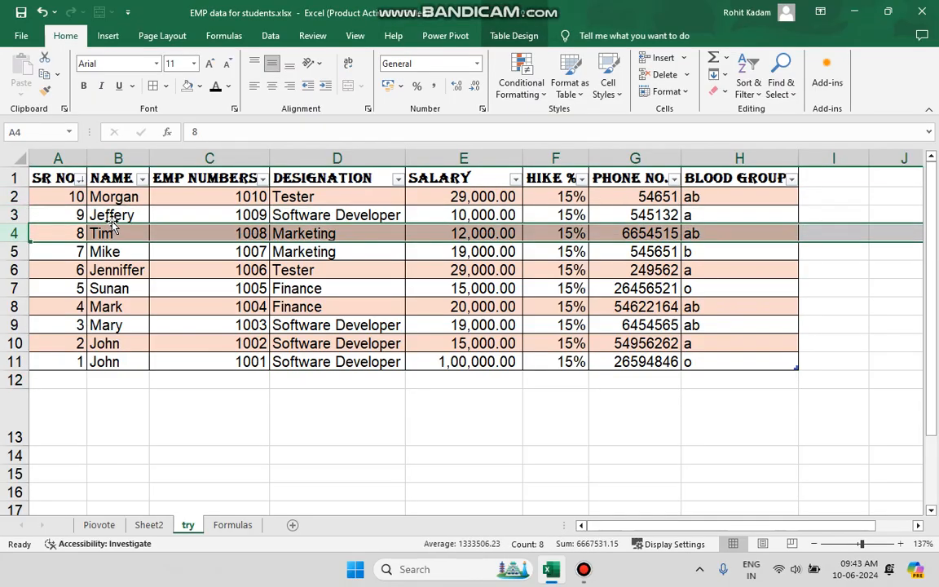
left_click(80, 178)
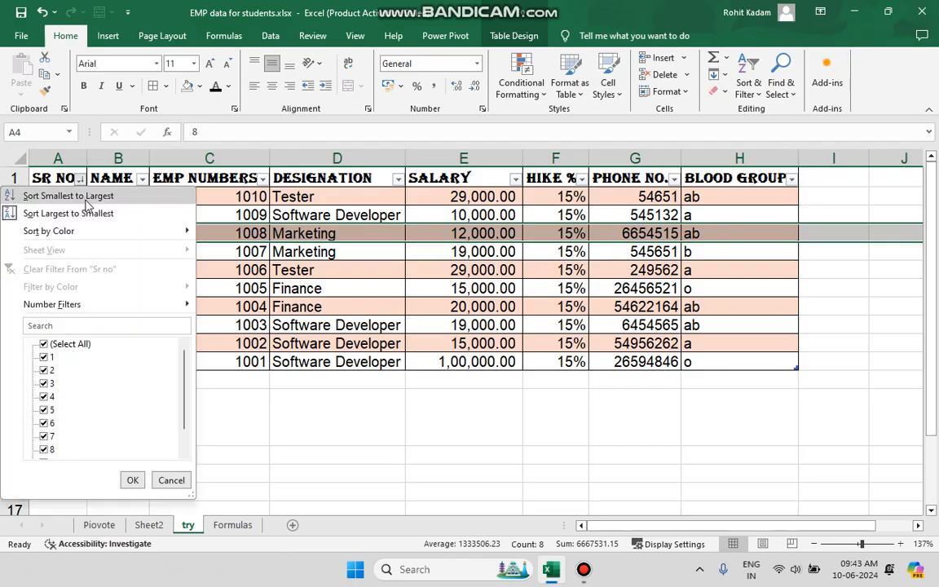
left_click(88, 196)
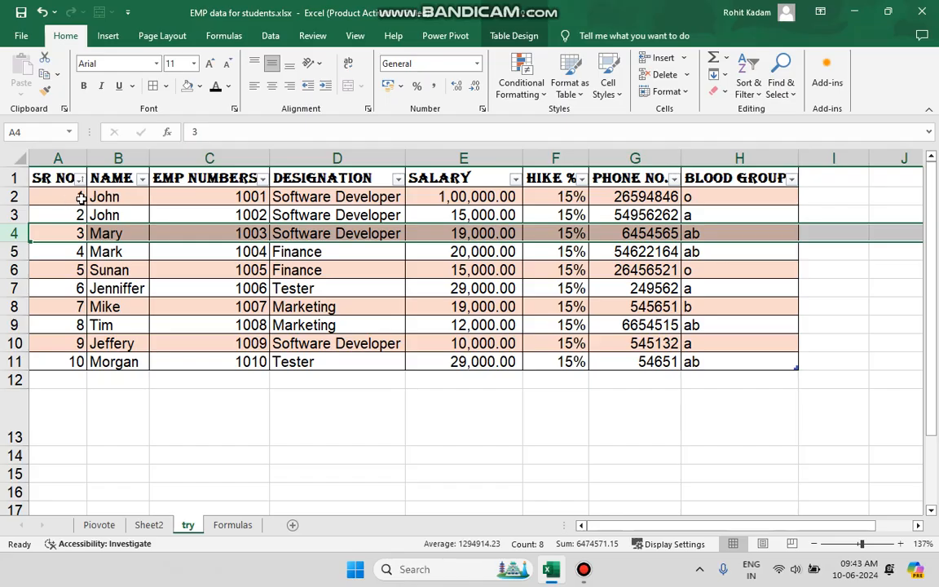
- Re-sort the table by SR NO from largest to smallest, and back to smallest to largest
left_click(80, 197)
left_click_drag(114, 205, 92, 231)
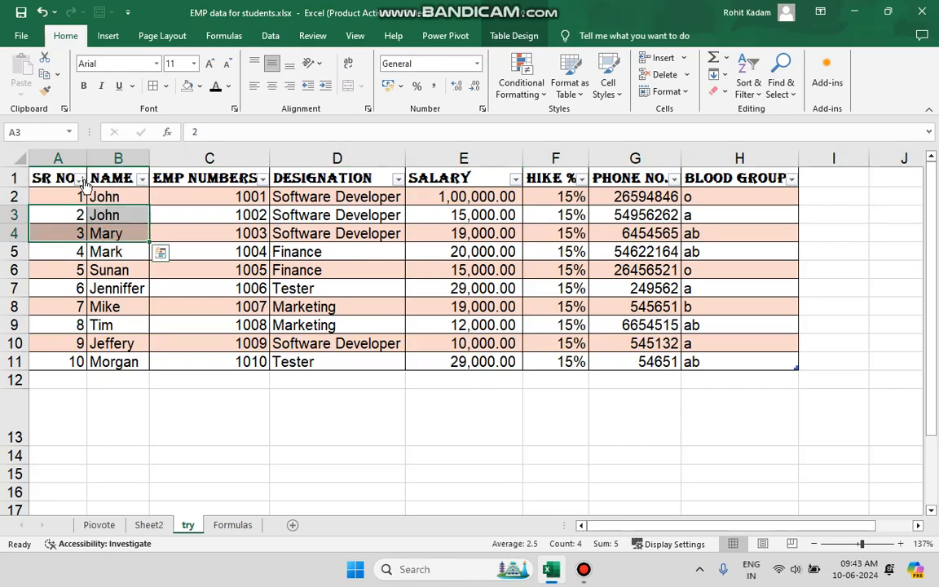
left_click(82, 180)
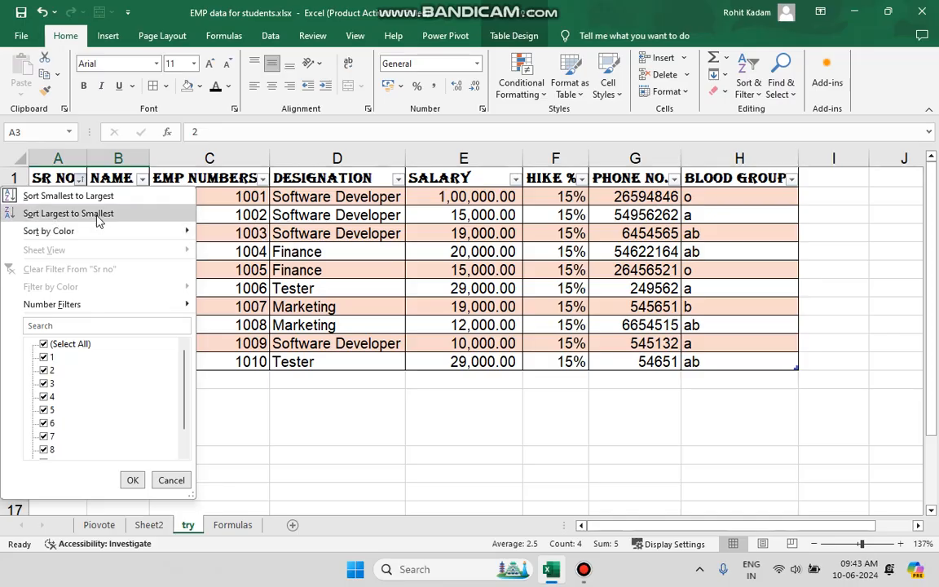
left_click(95, 213)
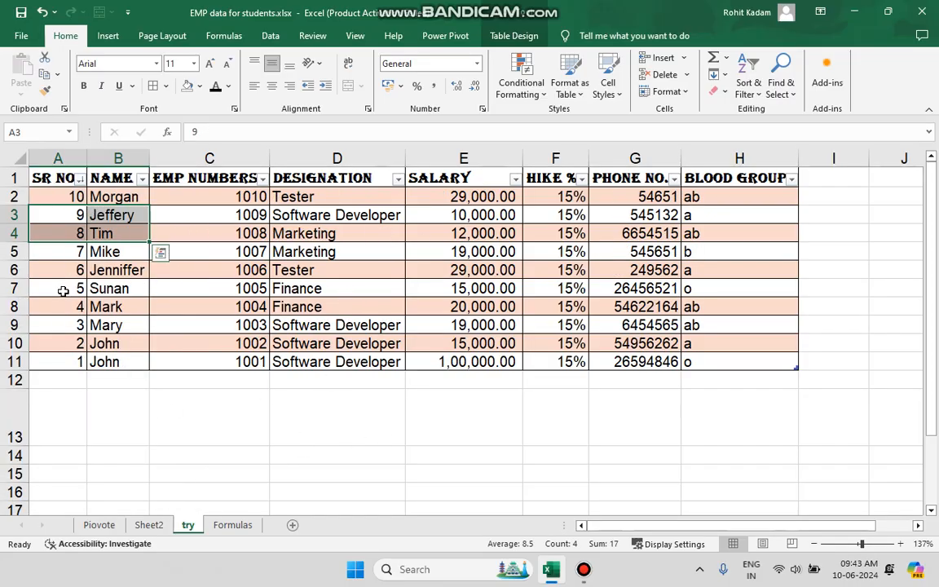
left_click(79, 178)
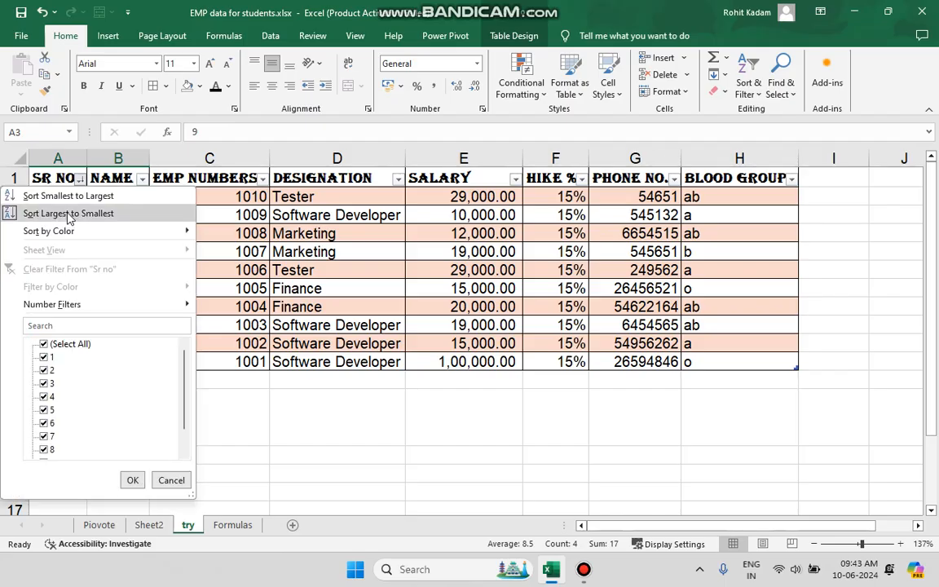
left_click(70, 196)
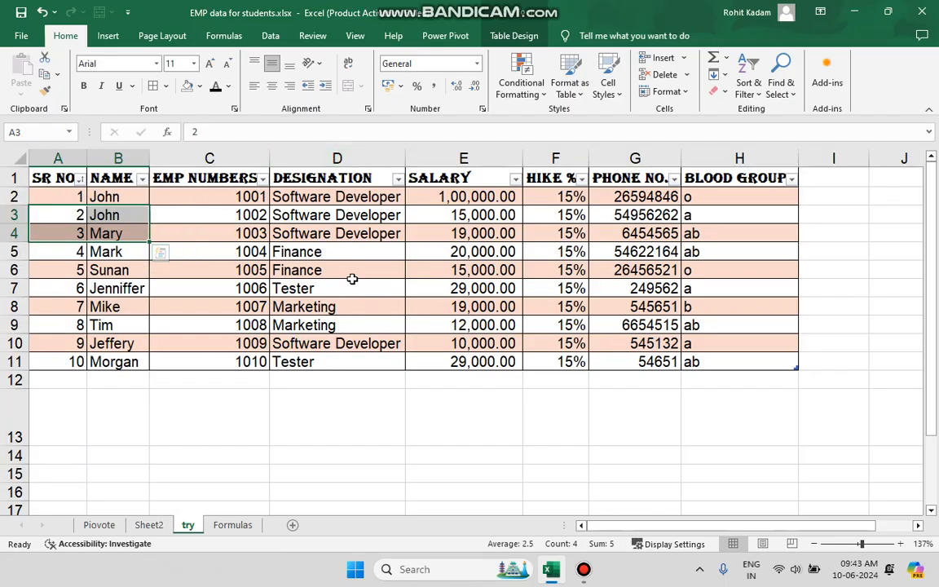
- Filter the DESIGNATION column to show only Software Developer rows, and undo the filter
left_click(398, 180)
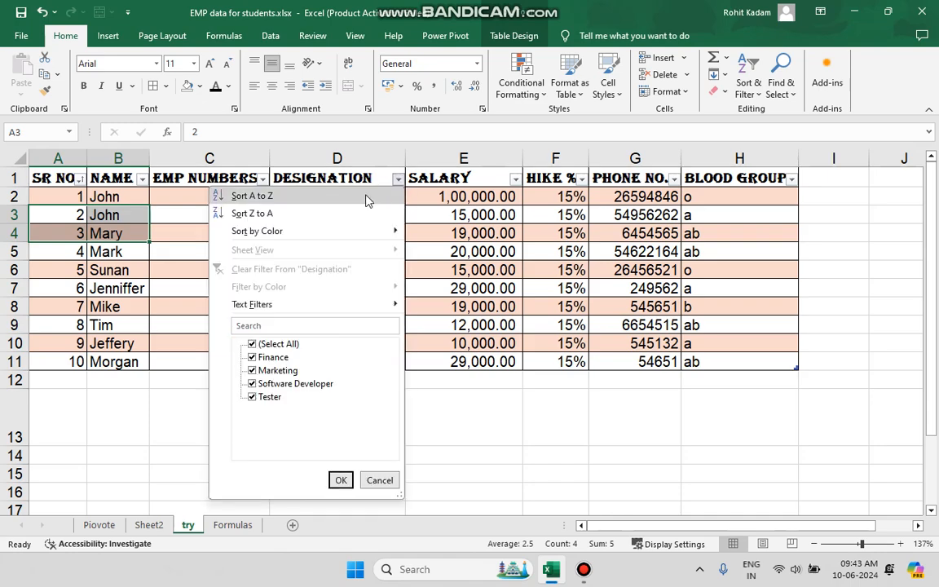
left_click(252, 371)
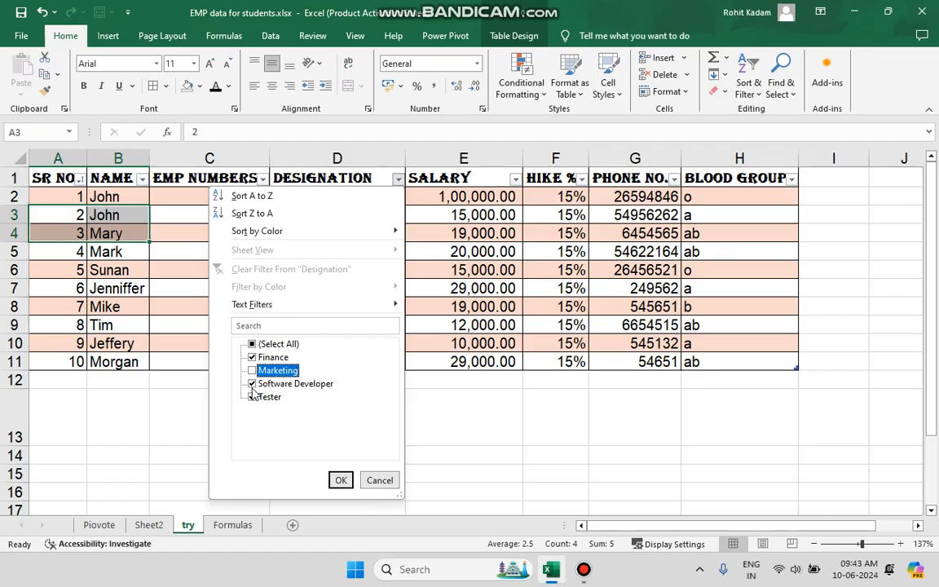
left_click(252, 384)
left_click(252, 384)
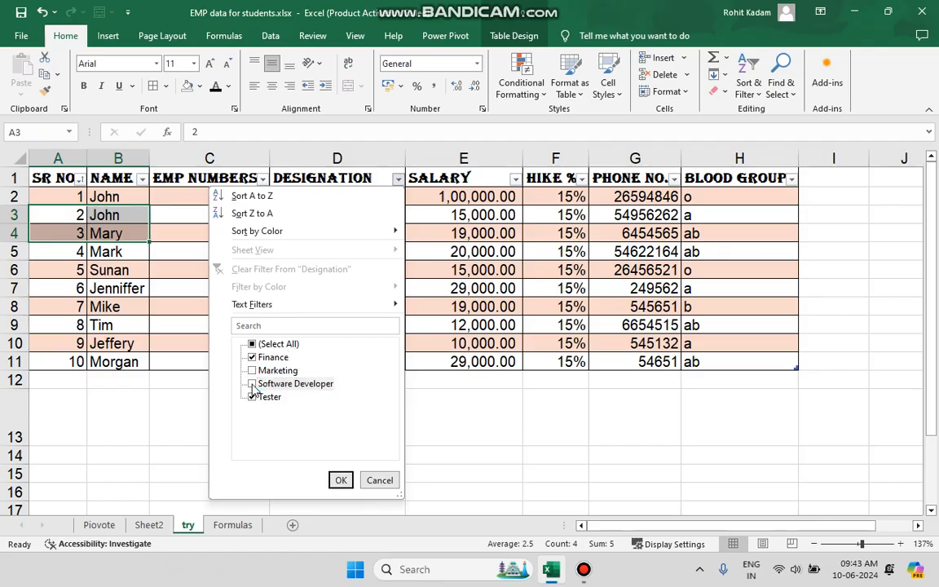
left_click(253, 358)
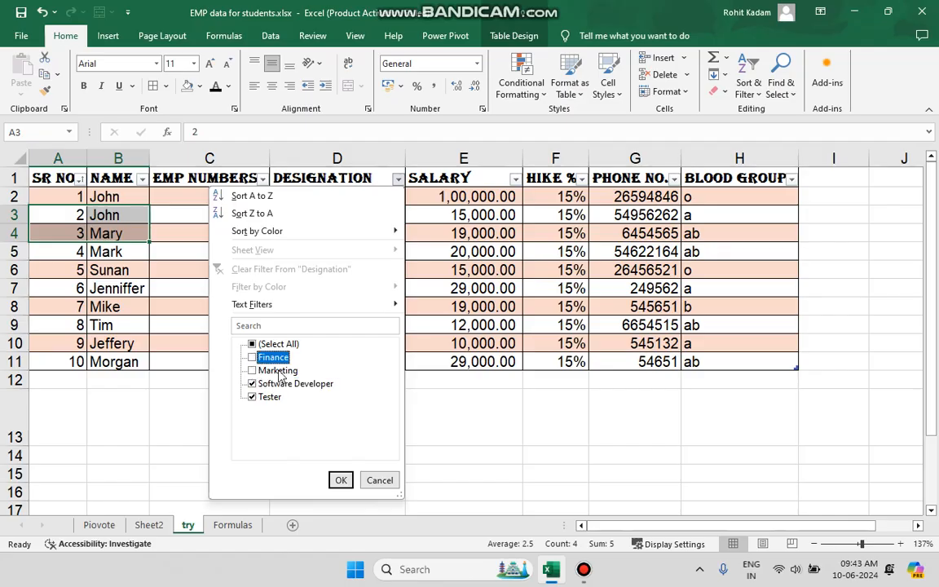
left_click(251, 397)
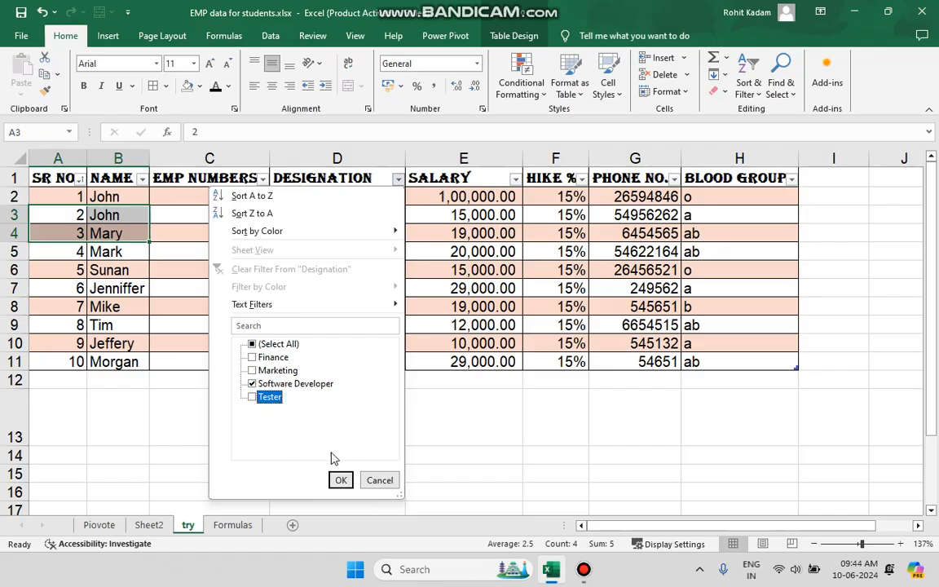
left_click(350, 479)
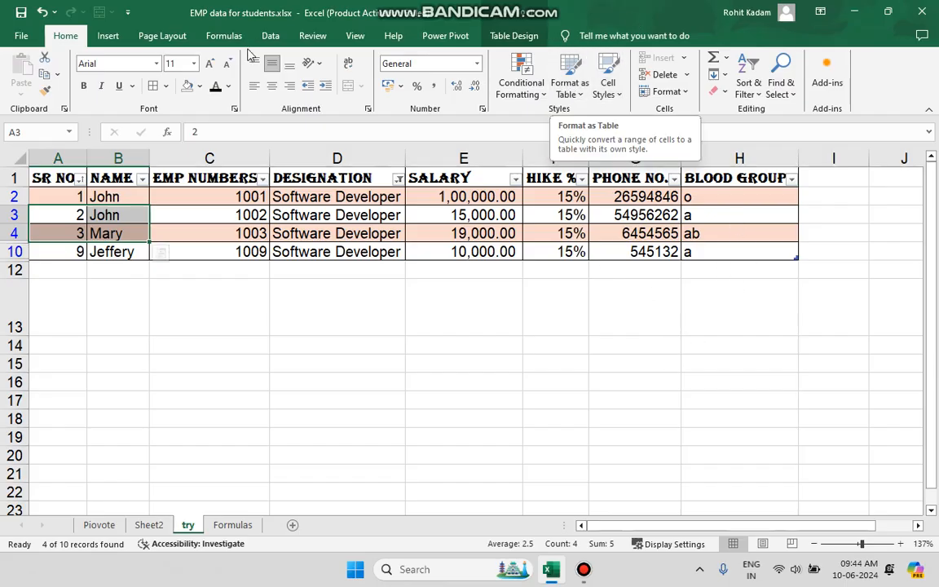
left_click(42, 13)
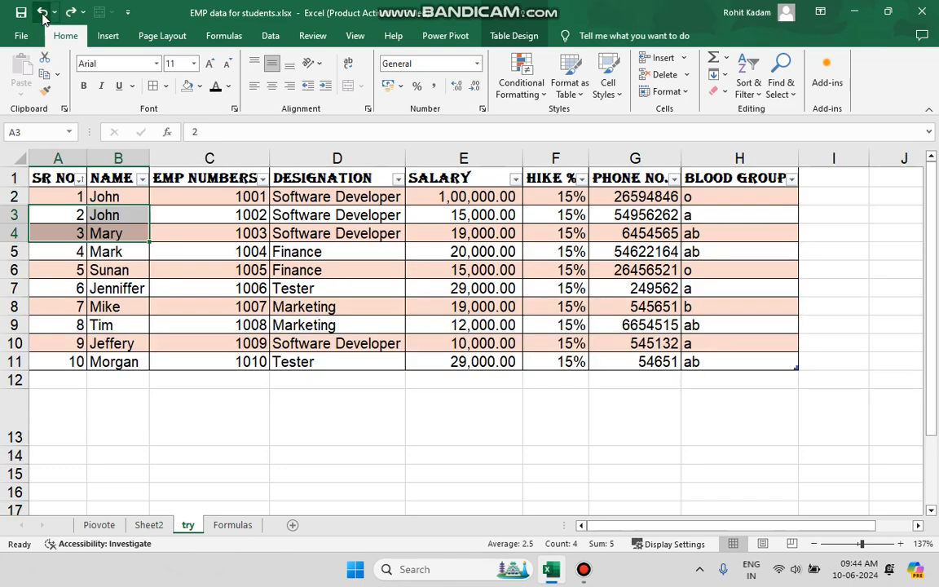
left_click(610, 88)
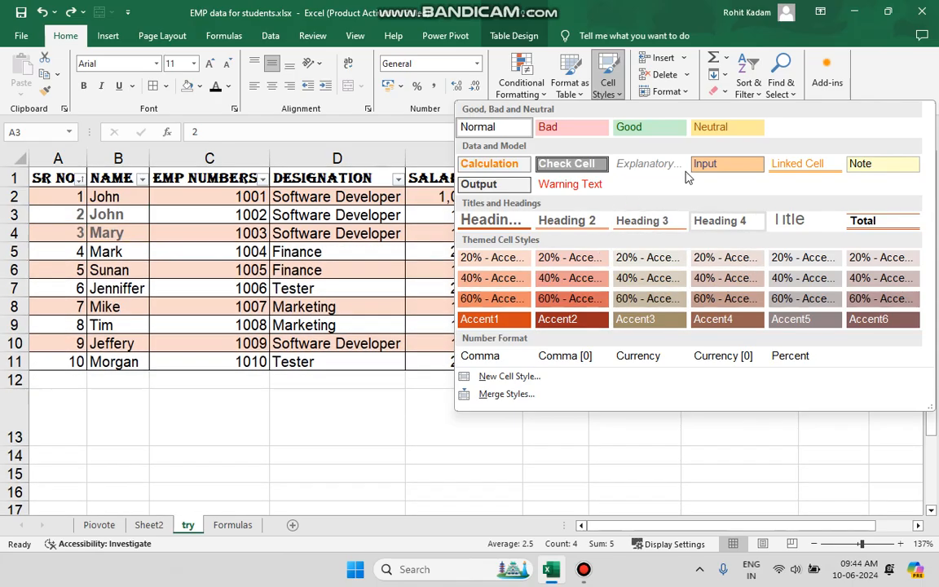
left_click(606, 21)
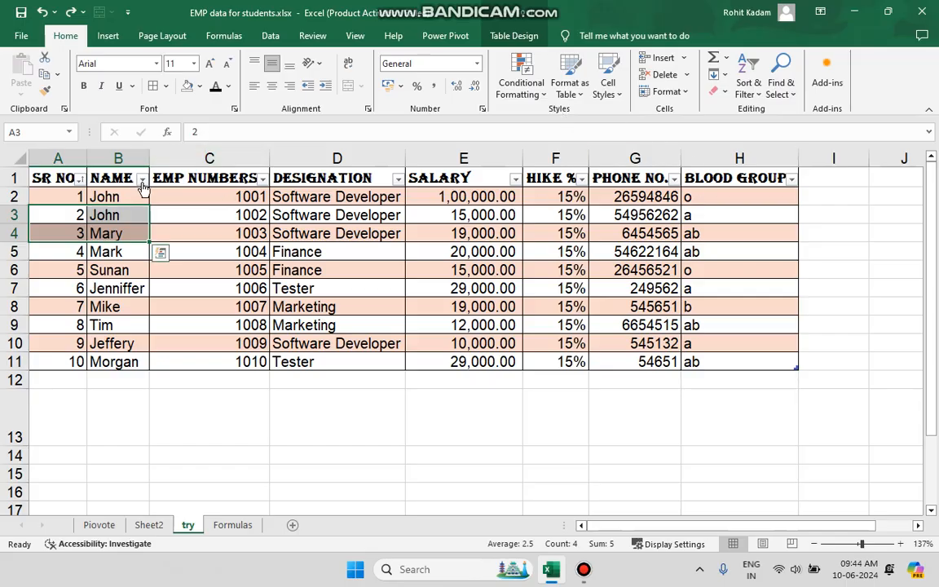
- Undo the earlier changes until the table formatting and sorting are removed from the data range
left_click(43, 12)
left_click(42, 12)
left_click(42, 12)
left_click(42, 12)
left_click(42, 12)
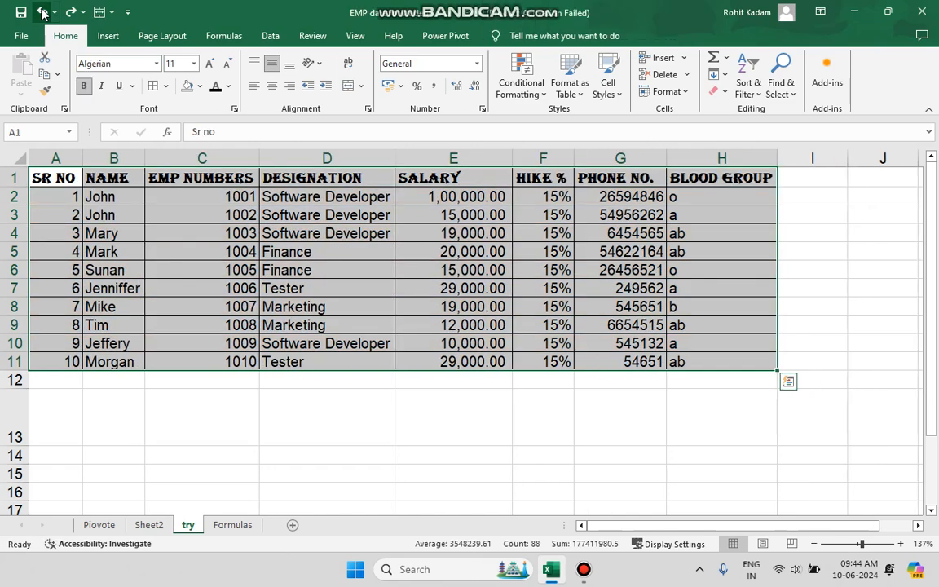
left_click(359, 270)
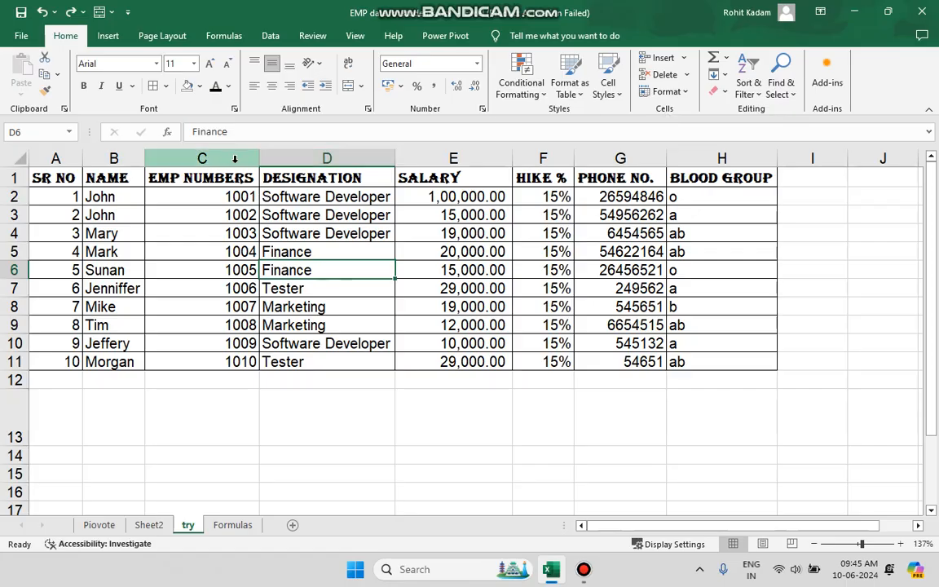
left_click(235, 158)
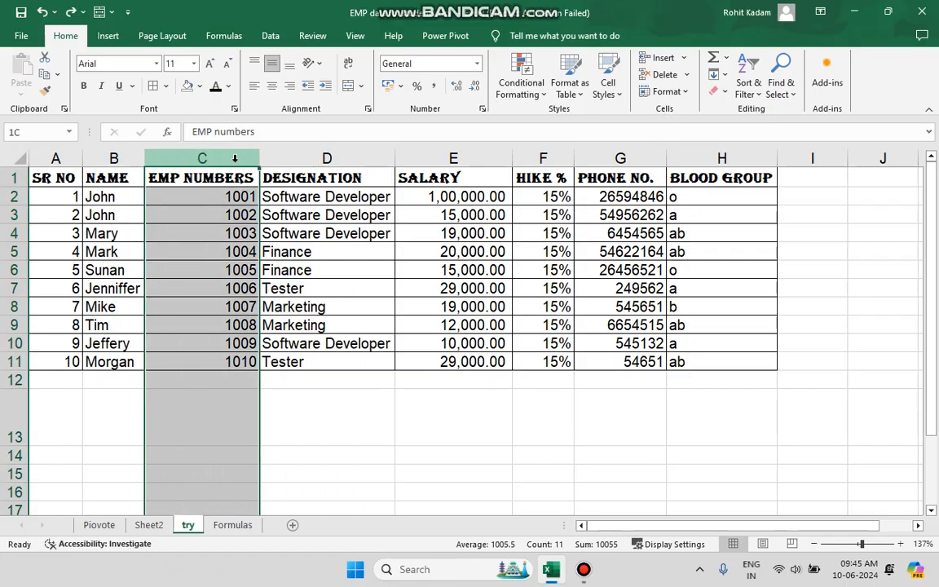
left_click(686, 60)
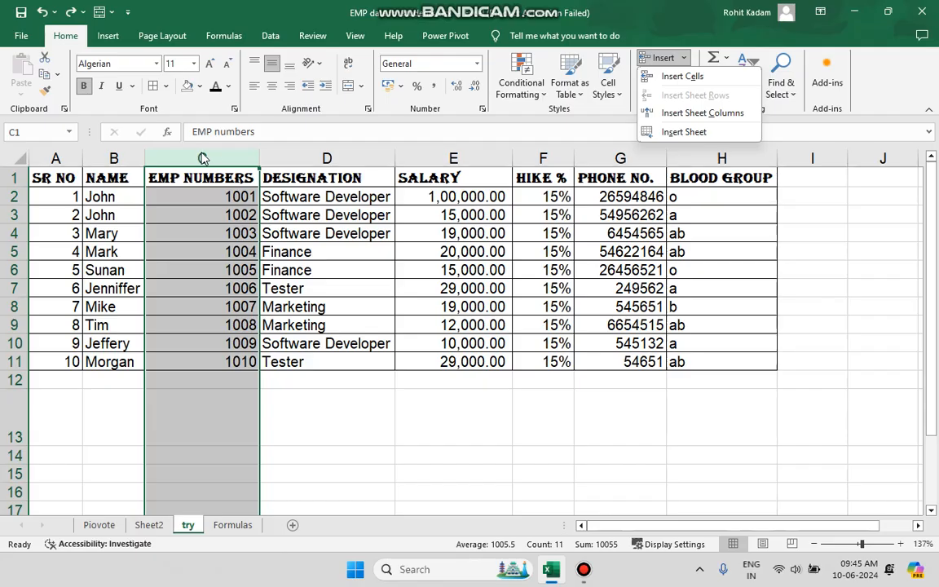
left_click(214, 182)
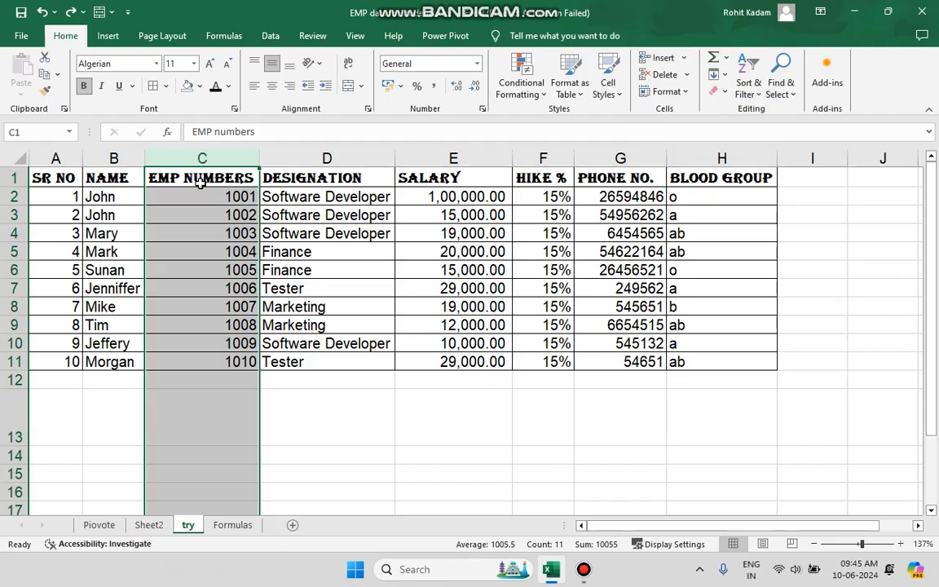
- Insert a blank cell at D2, shifting the cells down
left_click(335, 195)
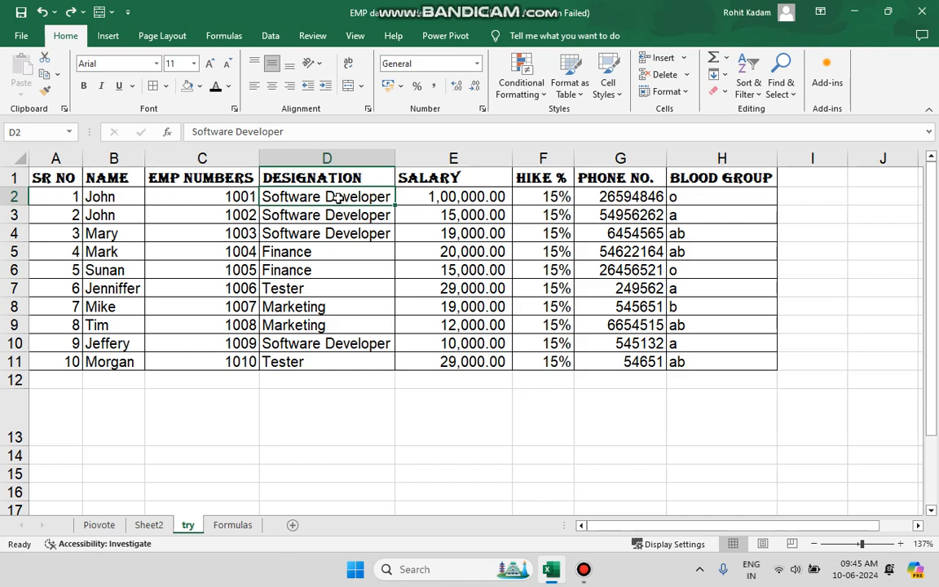
left_click(683, 58)
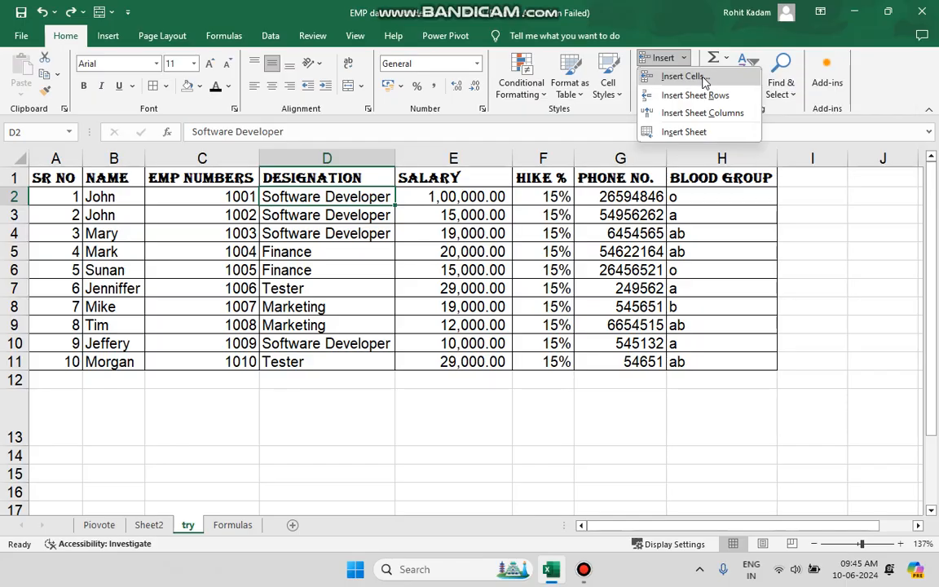
left_click(685, 77)
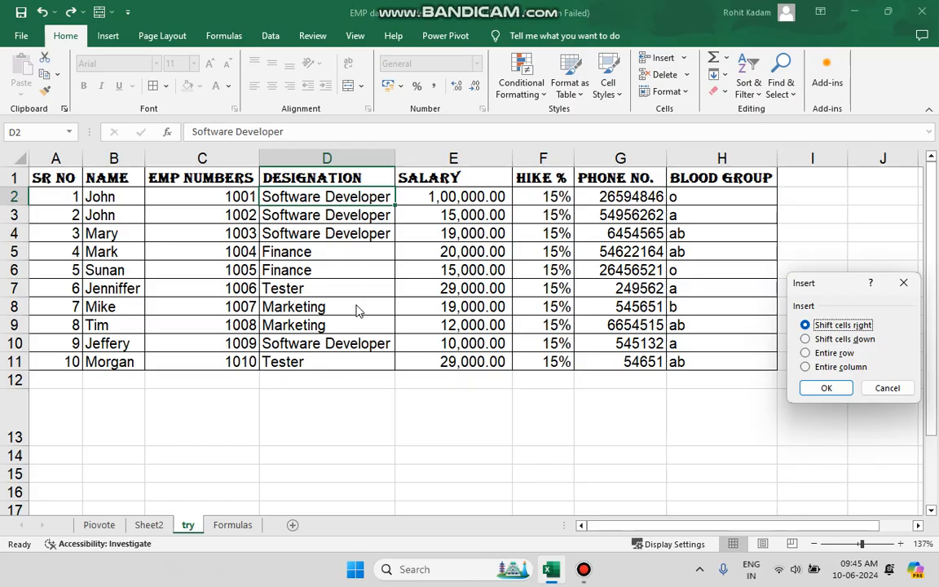
left_click(835, 340)
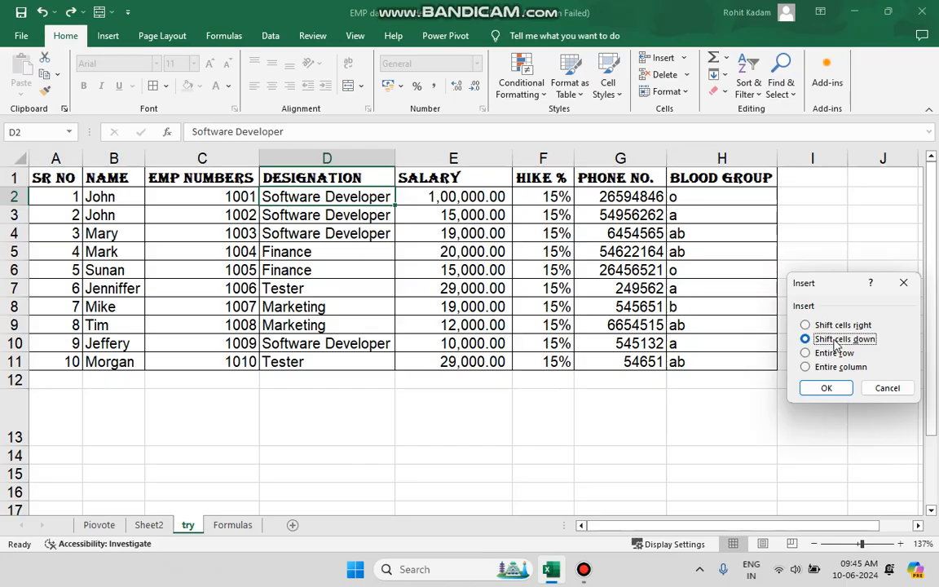
left_click(827, 389)
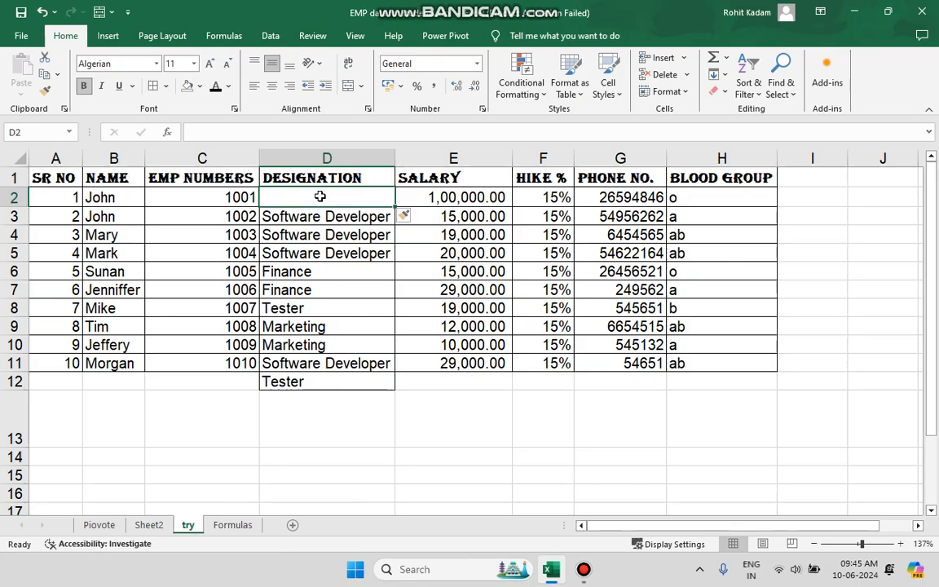
- Delete the blank cell at D2, shifting the cells up
left_click(686, 59)
left_click(682, 62)
left_click(686, 75)
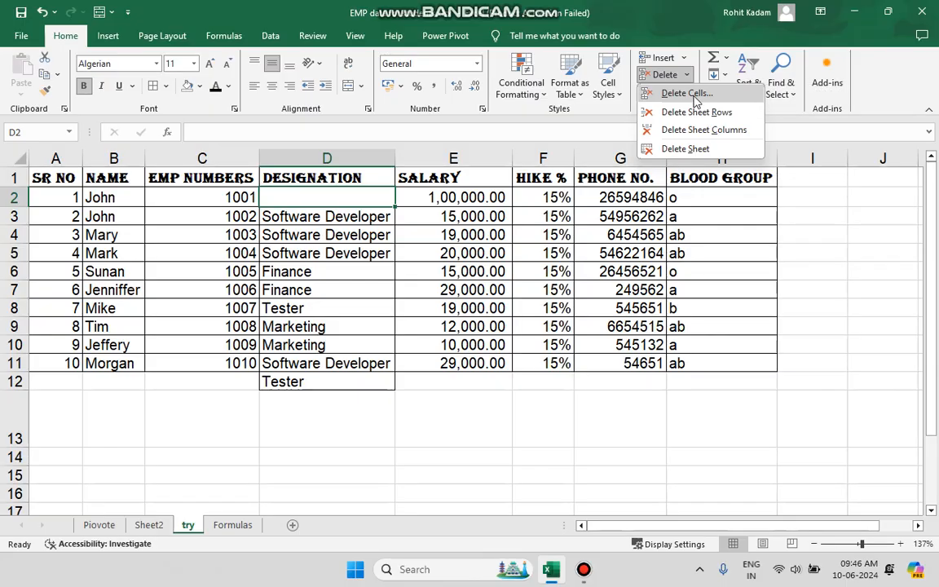
left_click(691, 95)
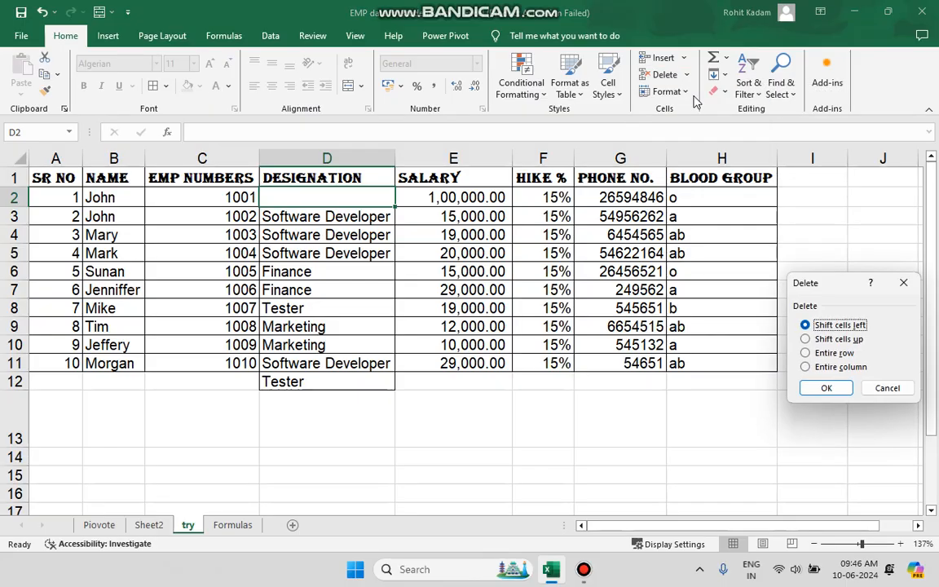
left_click(844, 340)
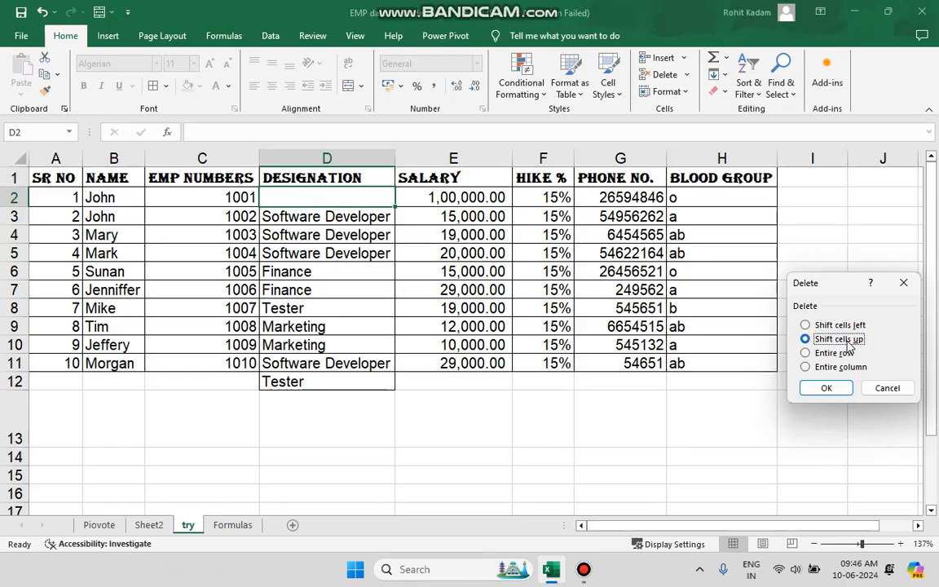
left_click(841, 390)
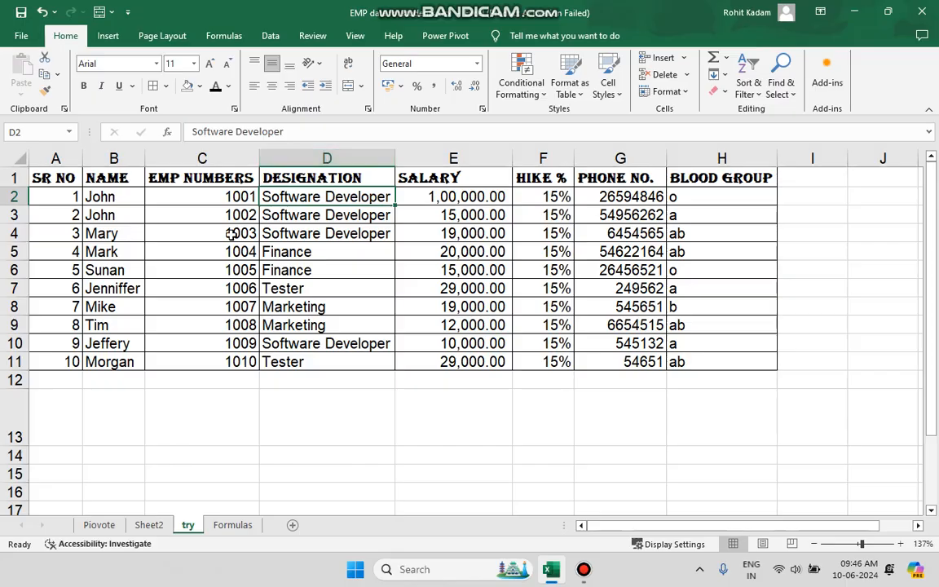
left_click(16, 177)
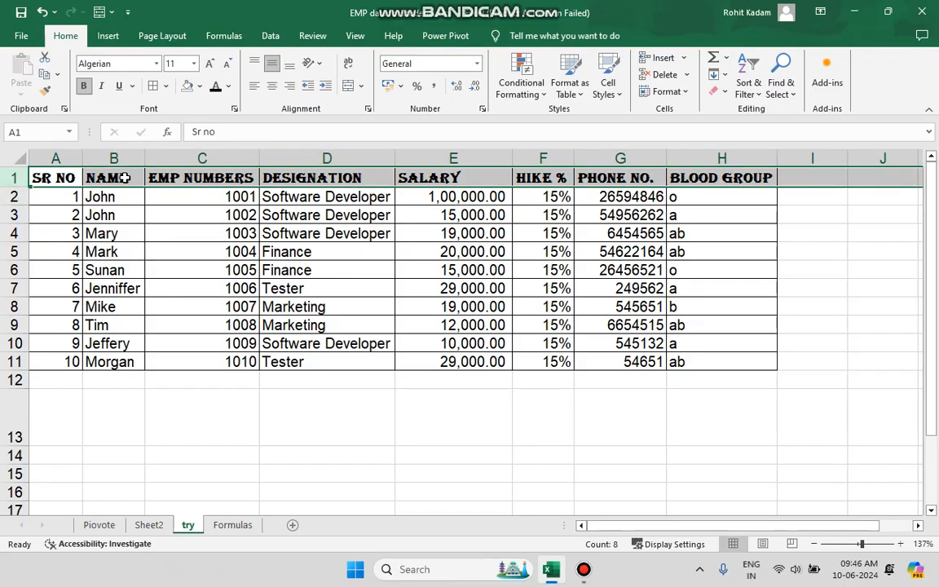
left_click(61, 178)
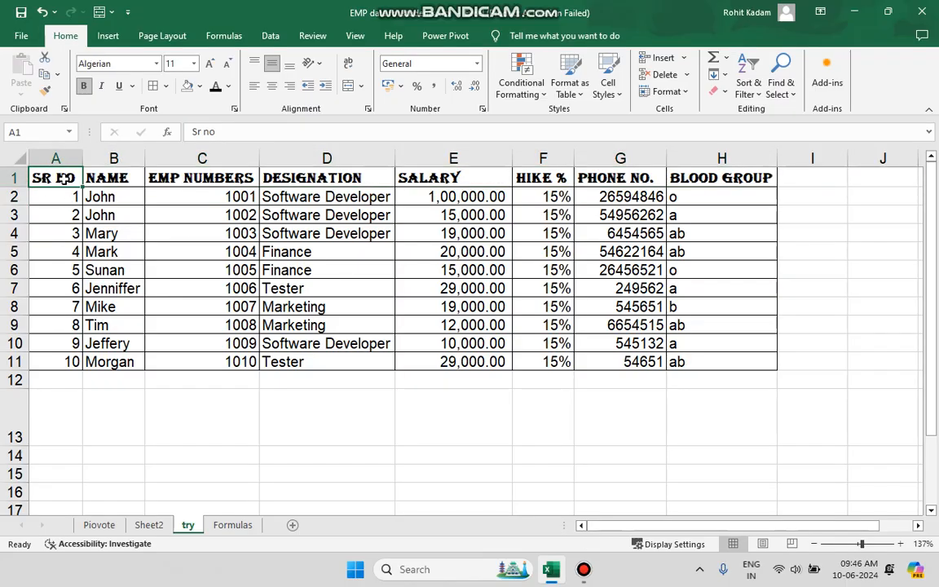
- Insert a blank cell at A1, shifting the cells right
left_click(683, 58)
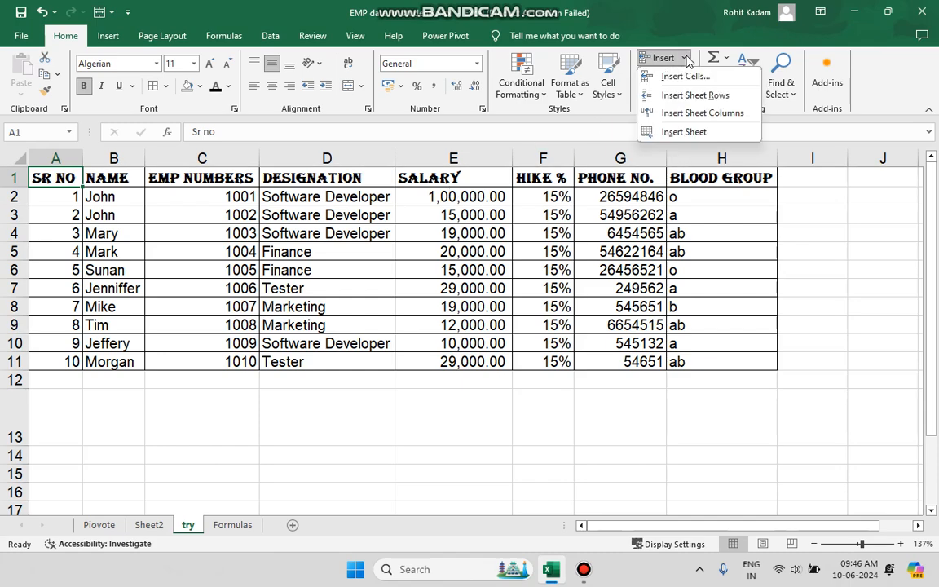
left_click(693, 79)
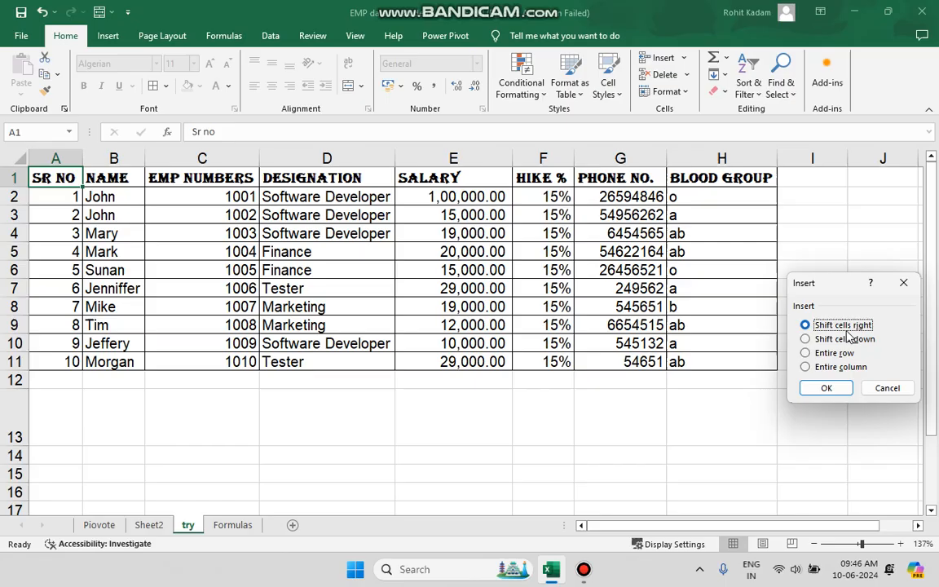
left_click(826, 388)
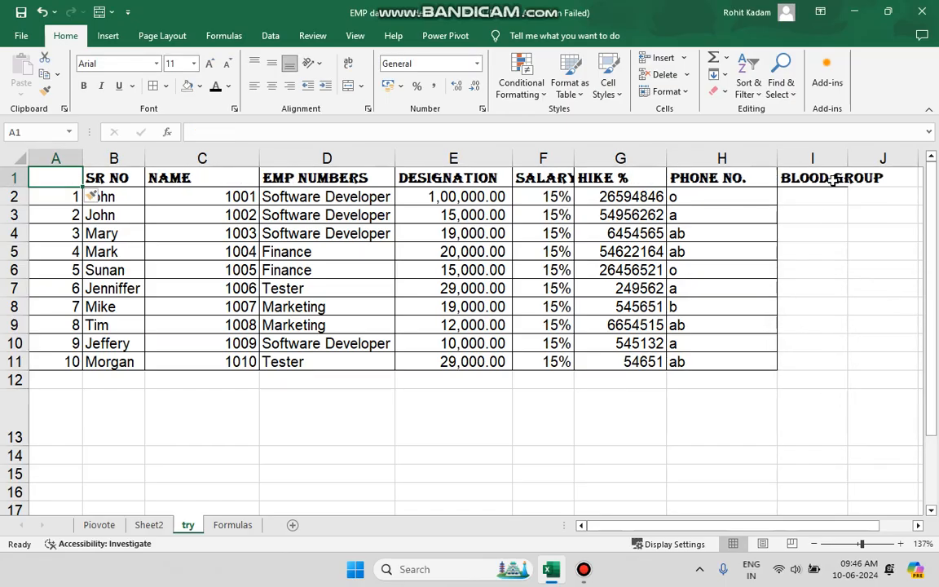
- Delete the blank cell at A1, shifting the cells left
left_click(687, 75)
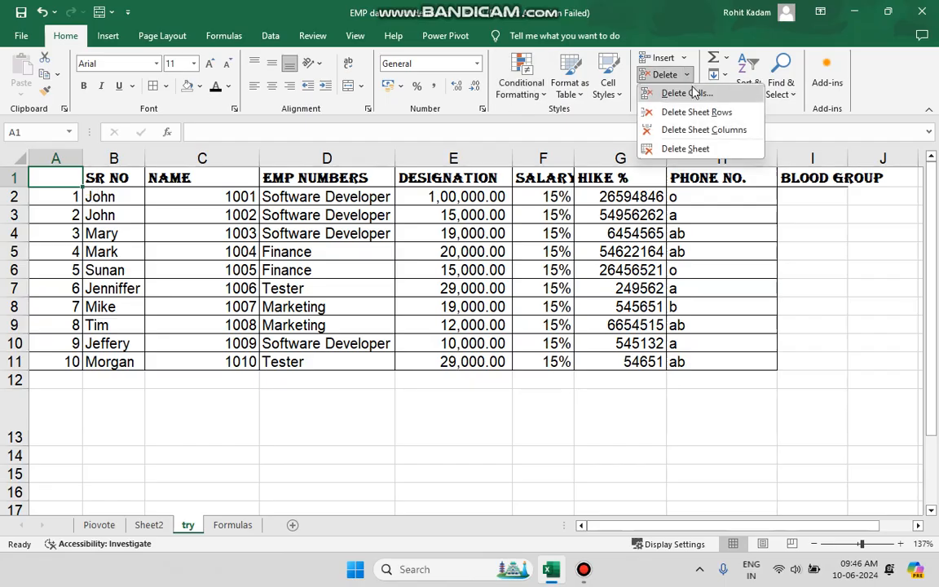
left_click(693, 93)
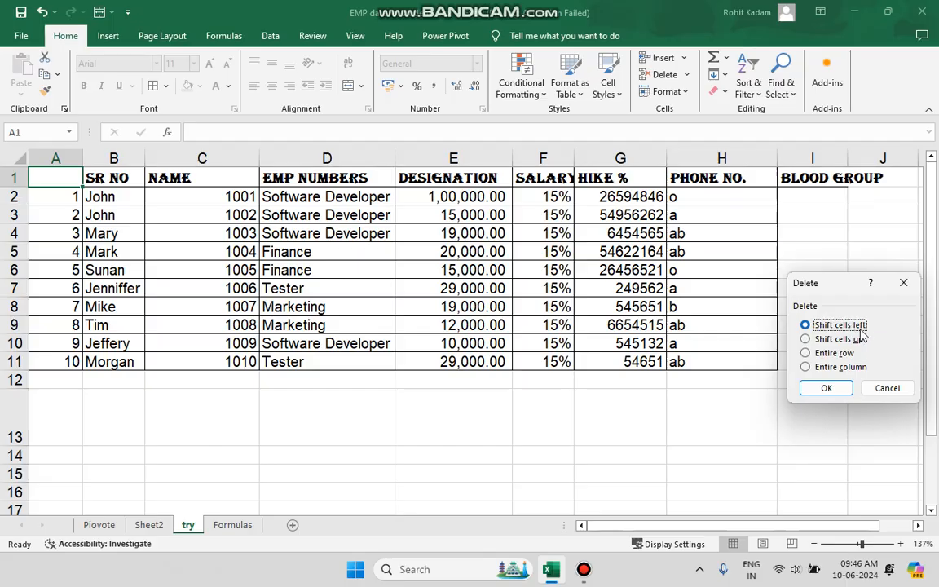
left_click(839, 387)
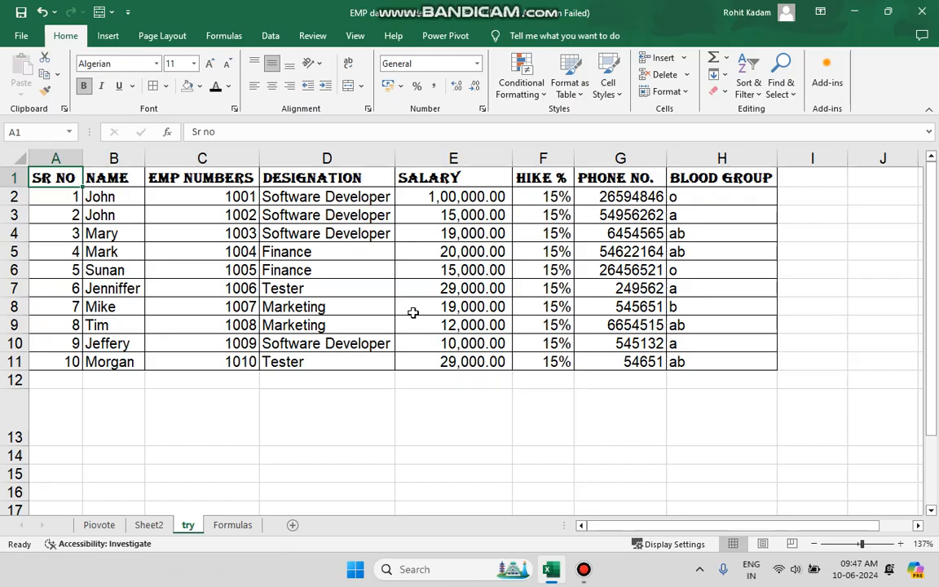
- Insert a blank sheet column at column D and a blank sheet row above row 5
left_click(341, 154)
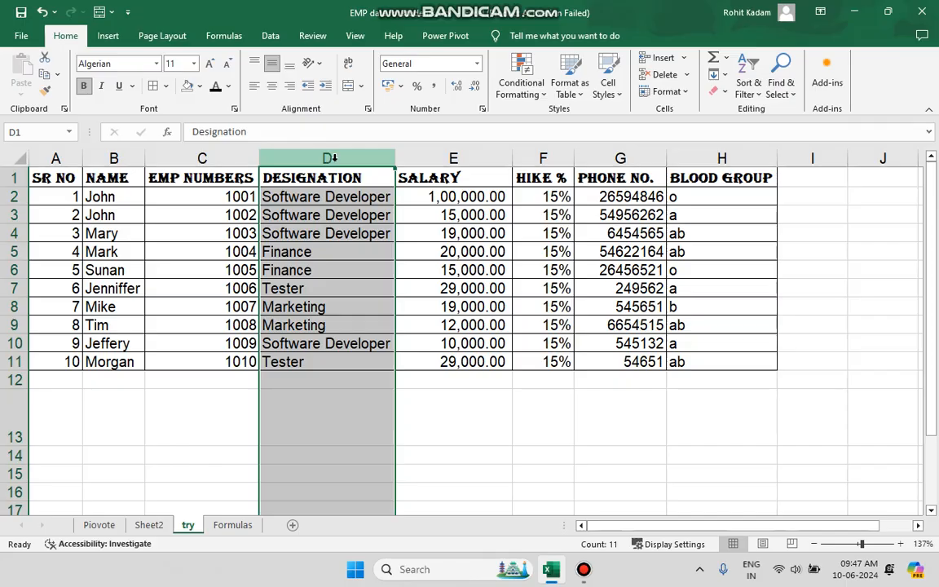
left_click(665, 58)
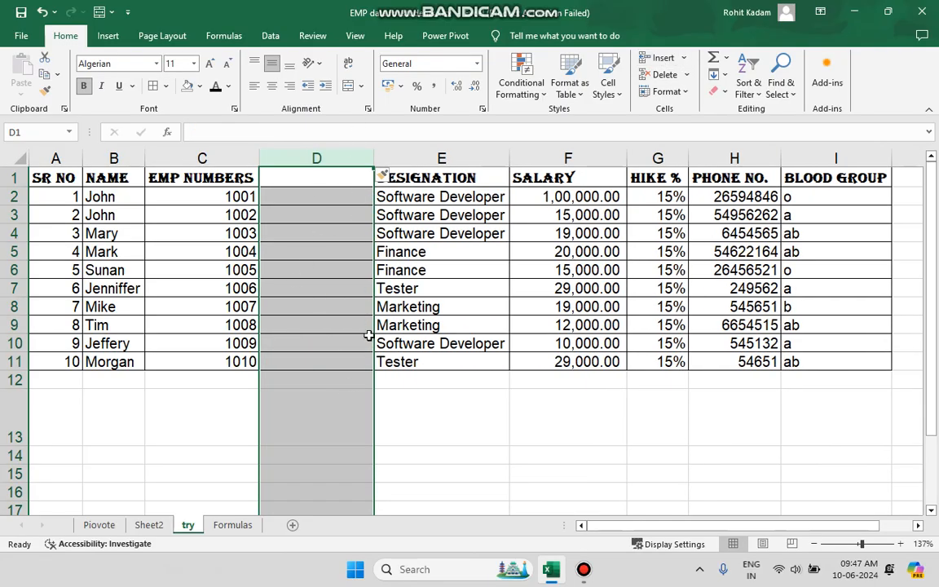
left_click(11, 252)
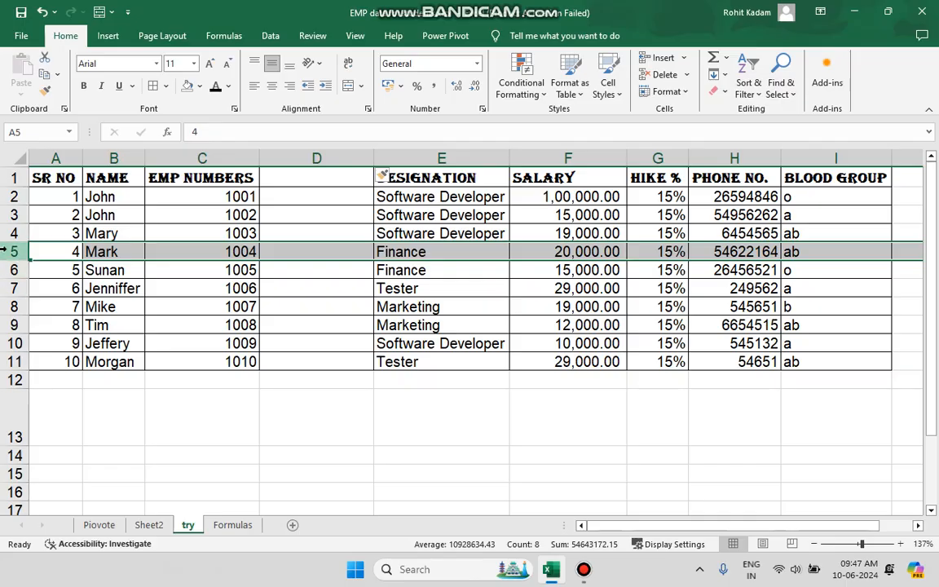
left_click(669, 59)
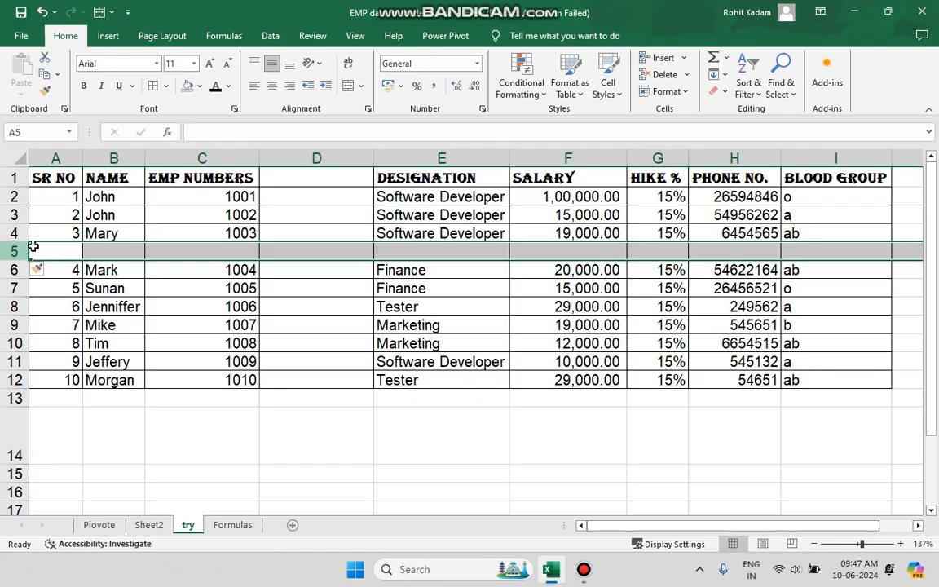
- Delete the blank column D and the blank row 5 from the sheet
left_click(310, 157)
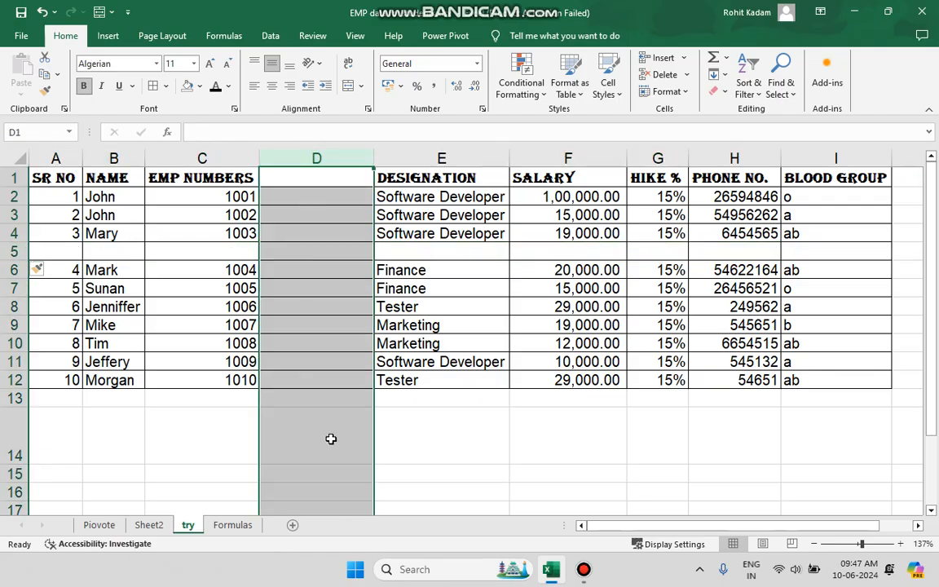
left_click(666, 75)
left_click(14, 250)
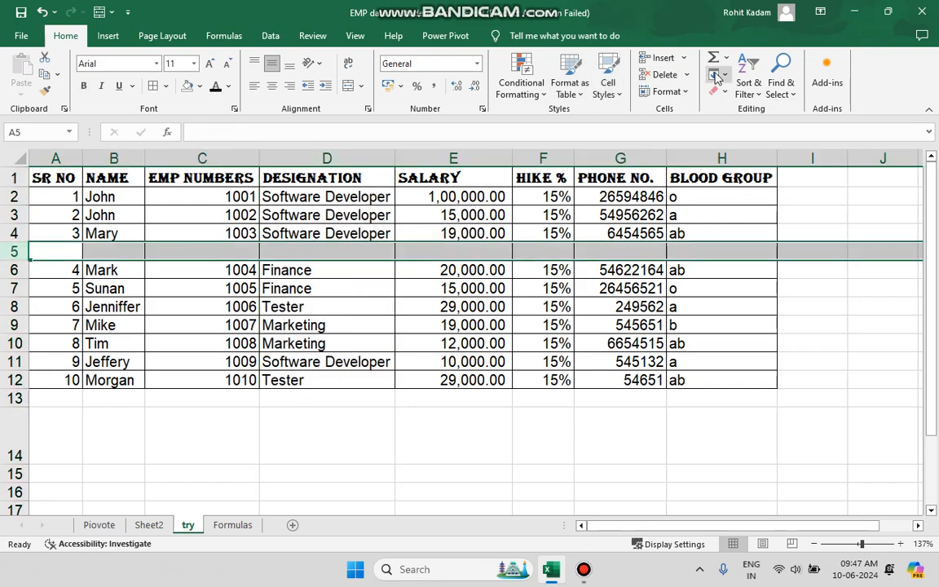
left_click(665, 75)
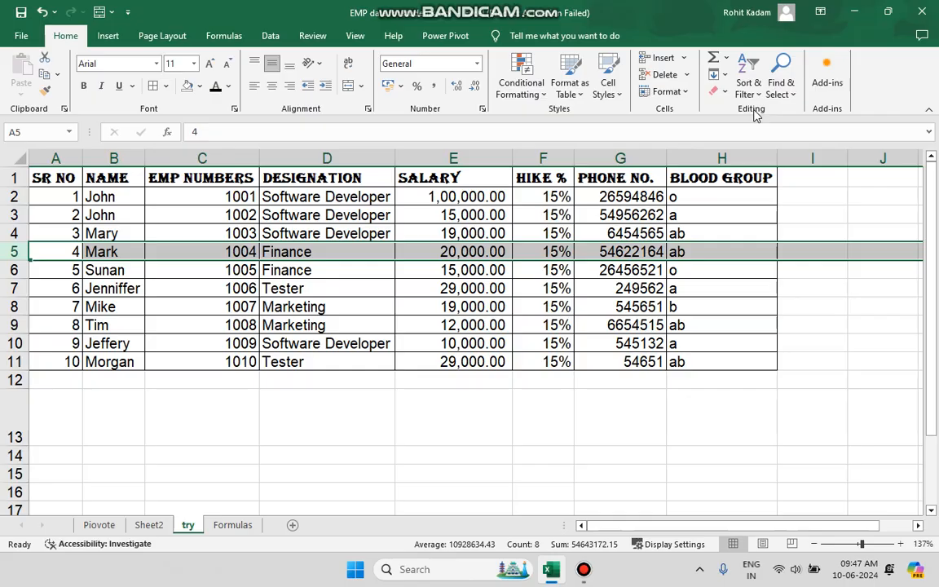
- Center the contents of the data range A1:H12 both horizontally and vertically
left_click(585, 308)
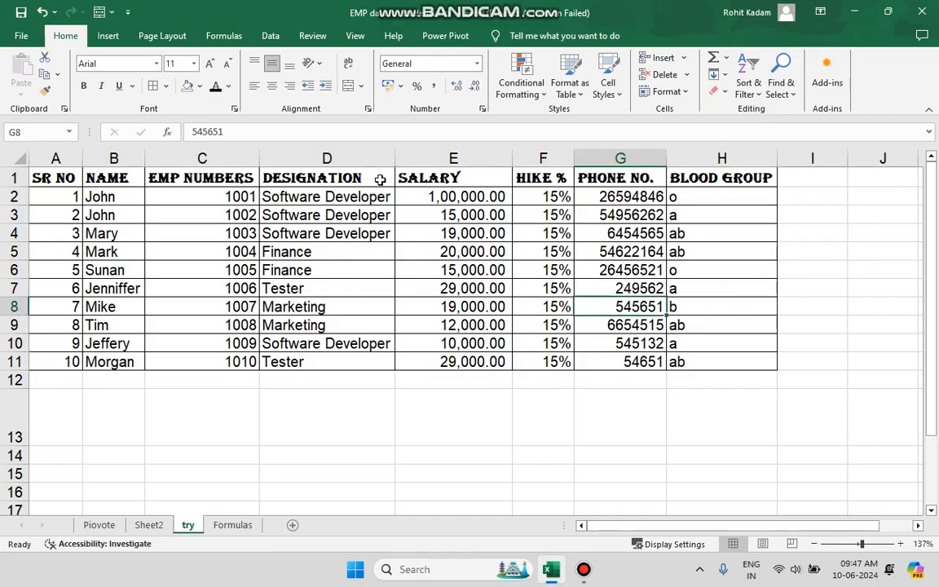
left_click_drag(741, 386, 47, 171)
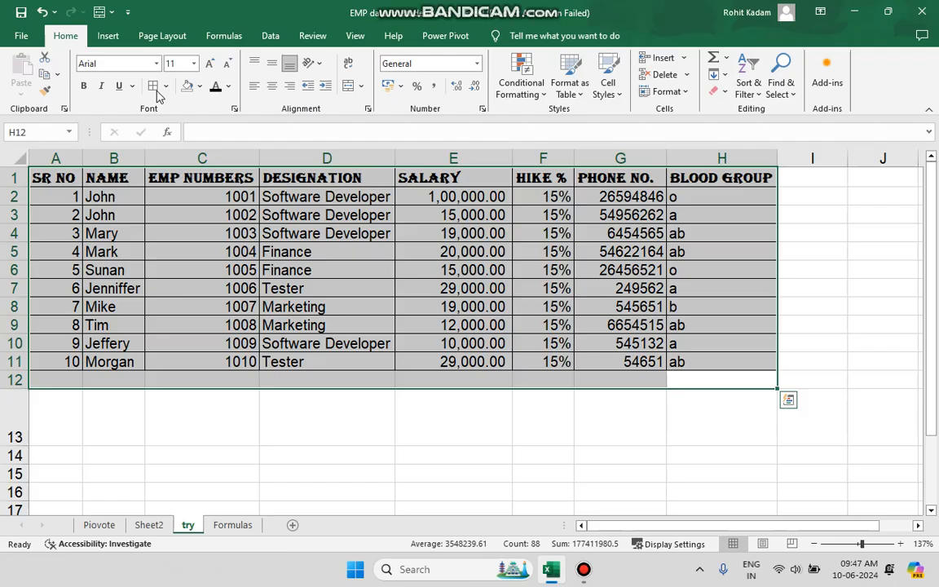
left_click(271, 86)
left_click(271, 63)
left_click(368, 384)
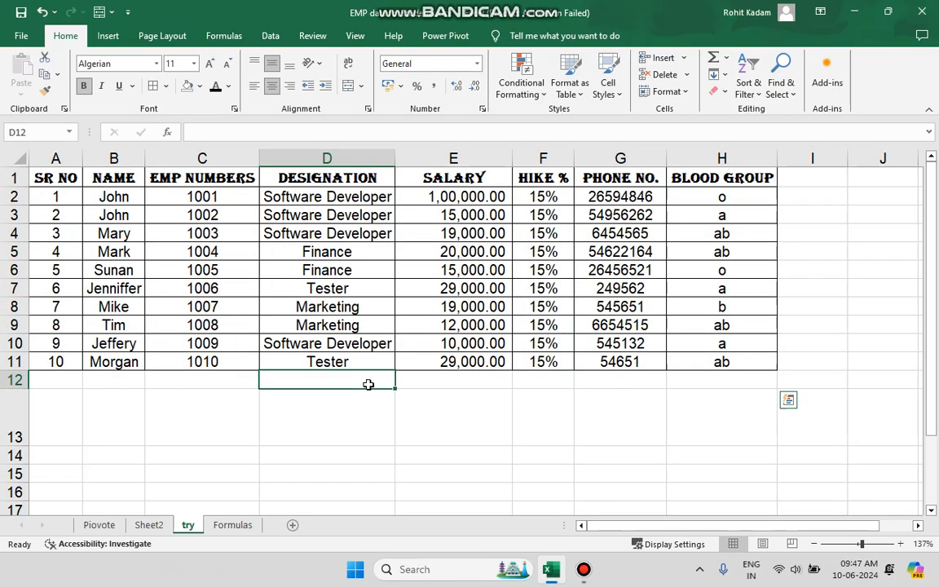
- Total the SALARY values E2:E11 into E12 with AutoSum
left_click(785, 311)
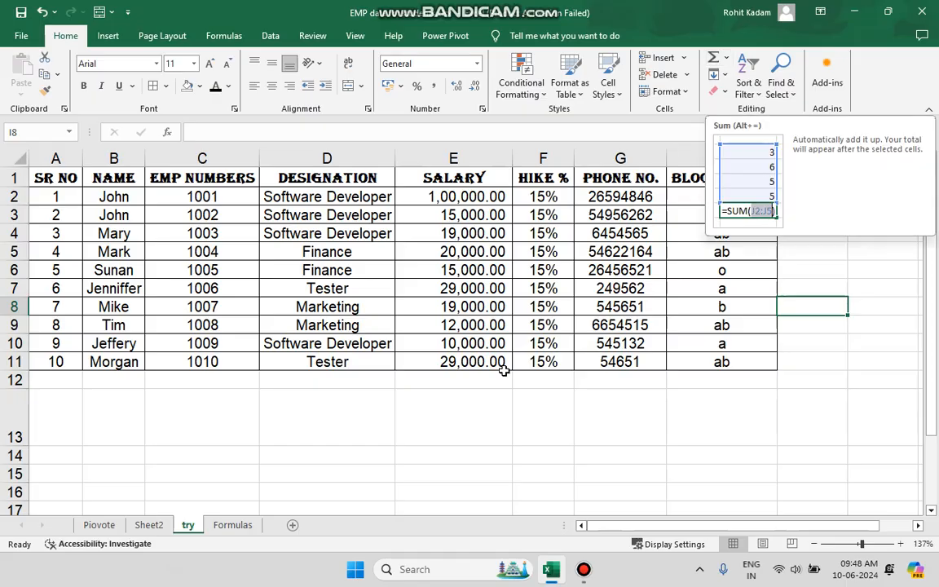
left_click_drag(430, 199, 462, 358)
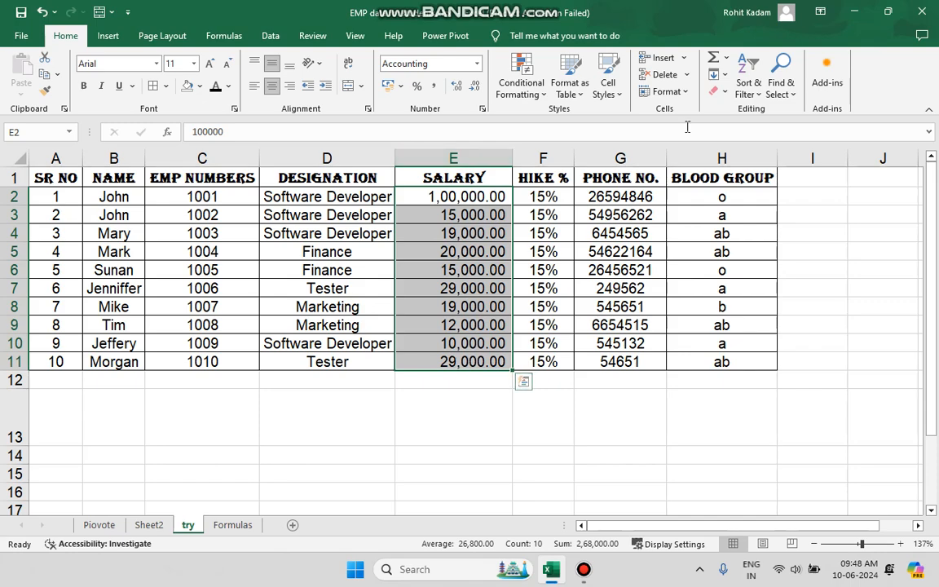
left_click(726, 57)
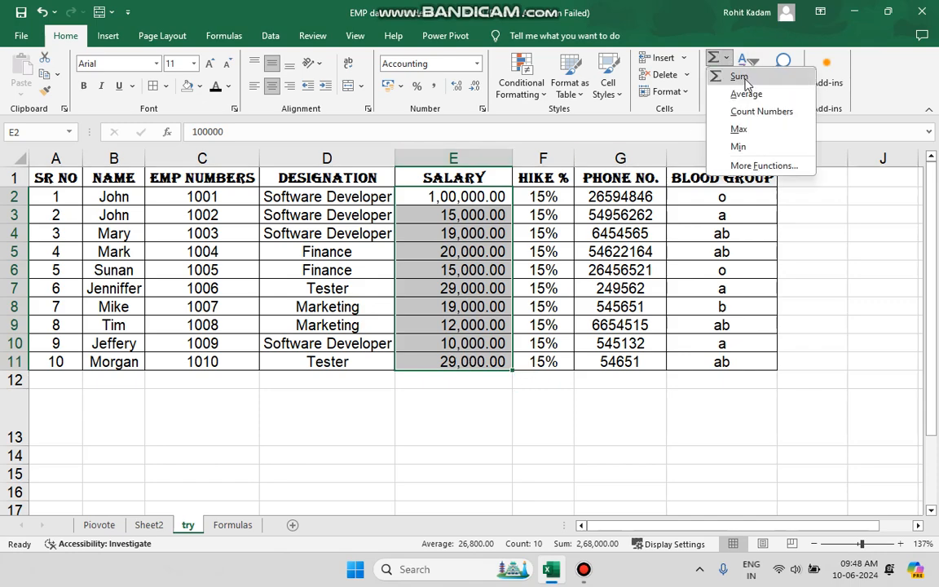
left_click(738, 76)
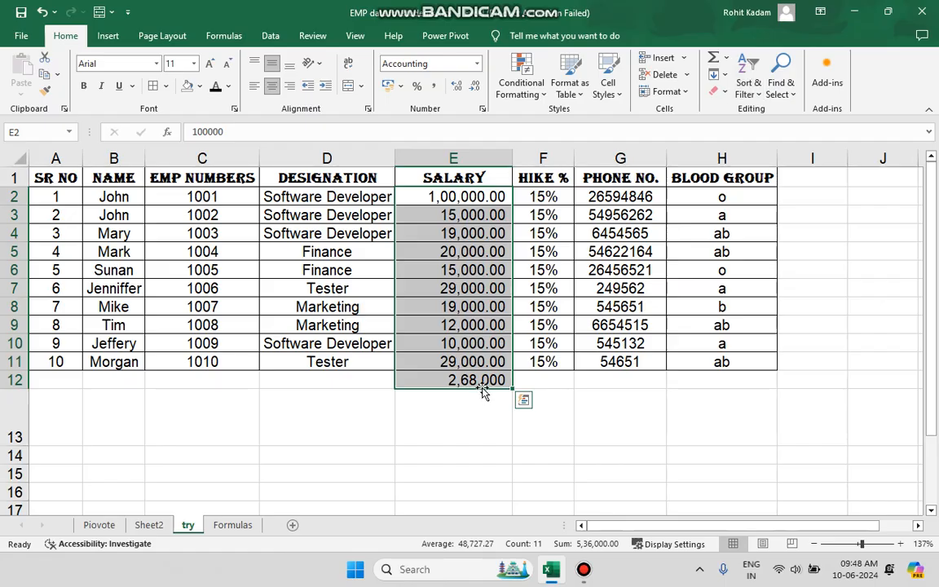
- Change the salary in E7 to 56554554 and undo the edit
left_click(474, 411)
left_click(471, 289)
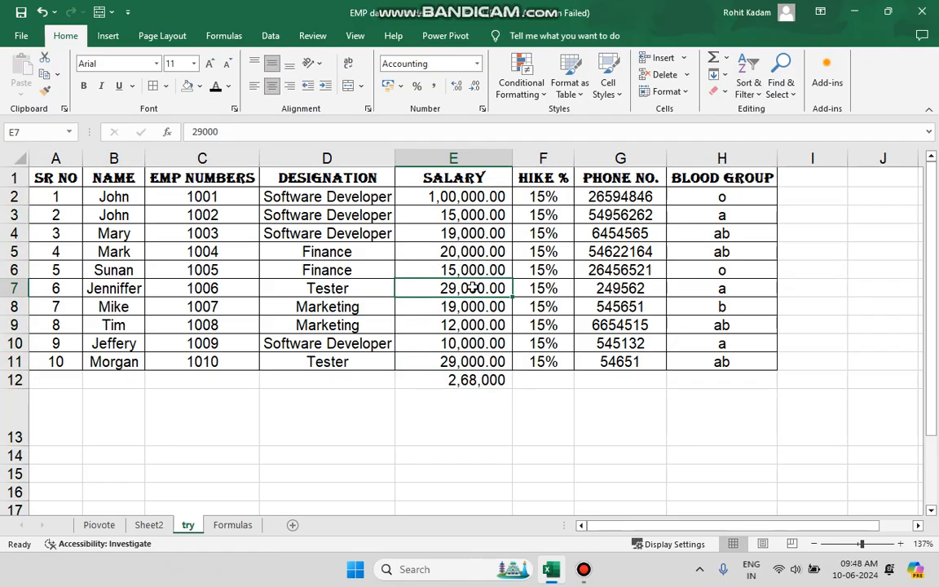
left_click(271, 137)
key("BackSpace")
key("BackSpace")
key("BackSpace")
key("BackSpace")
key("BackSpace")
type("56554554")
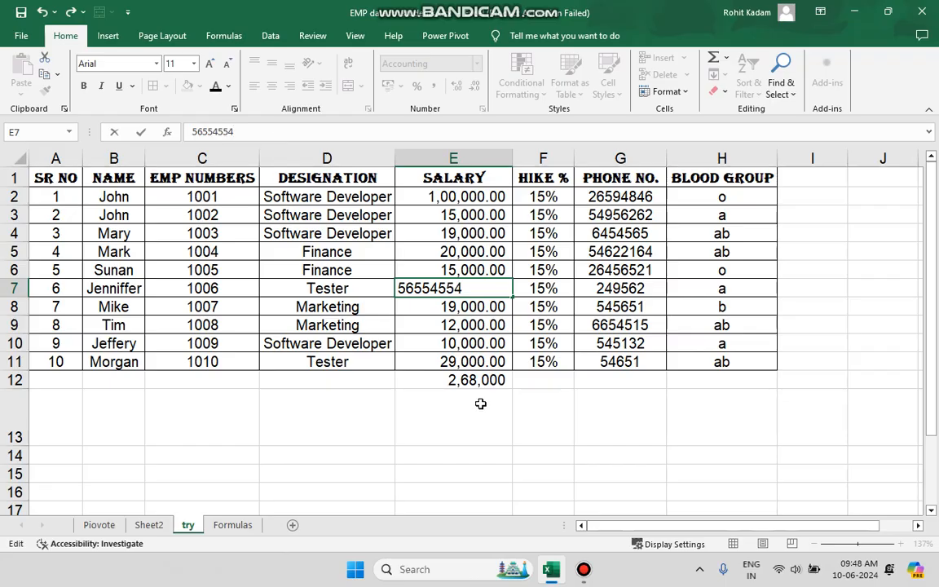
left_click_drag(502, 400, 461, 295)
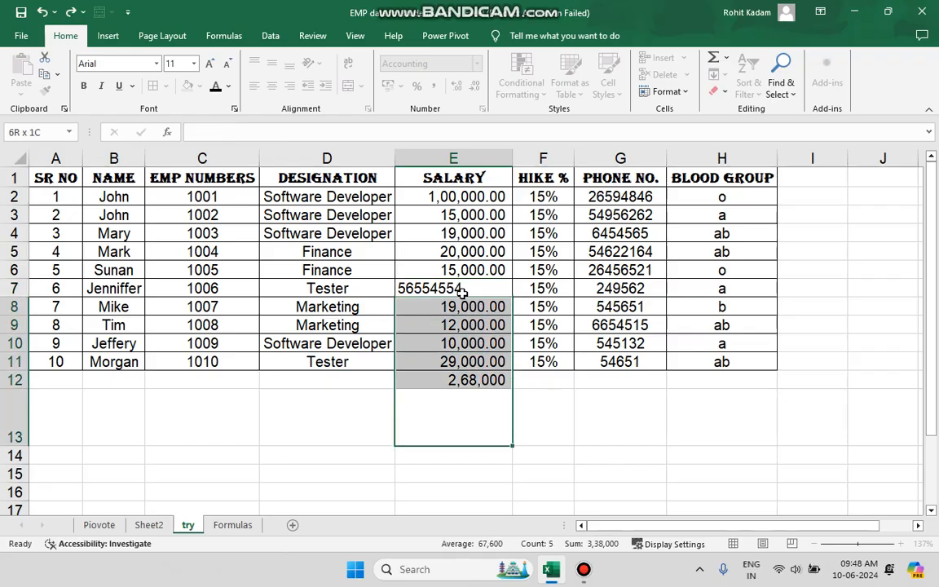
left_click(460, 293)
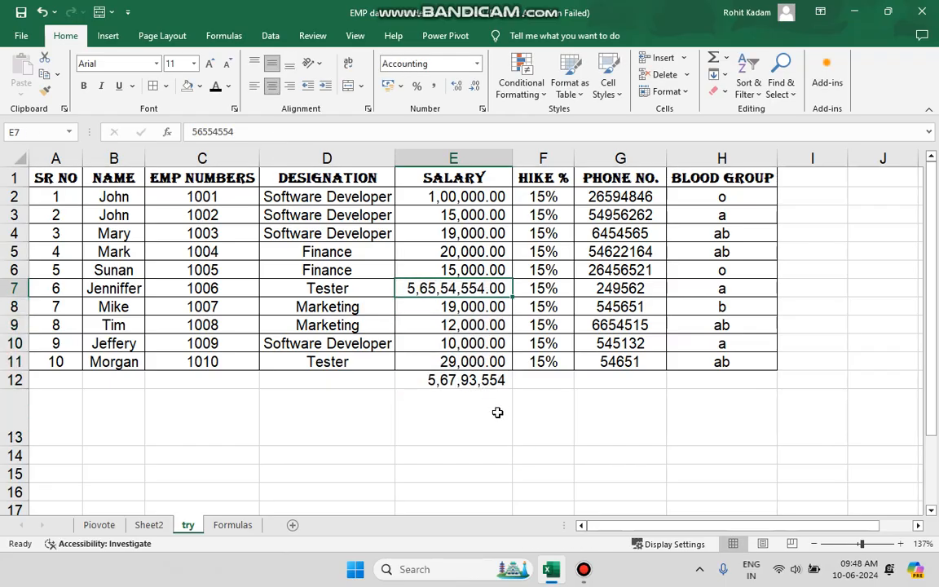
left_click(42, 11)
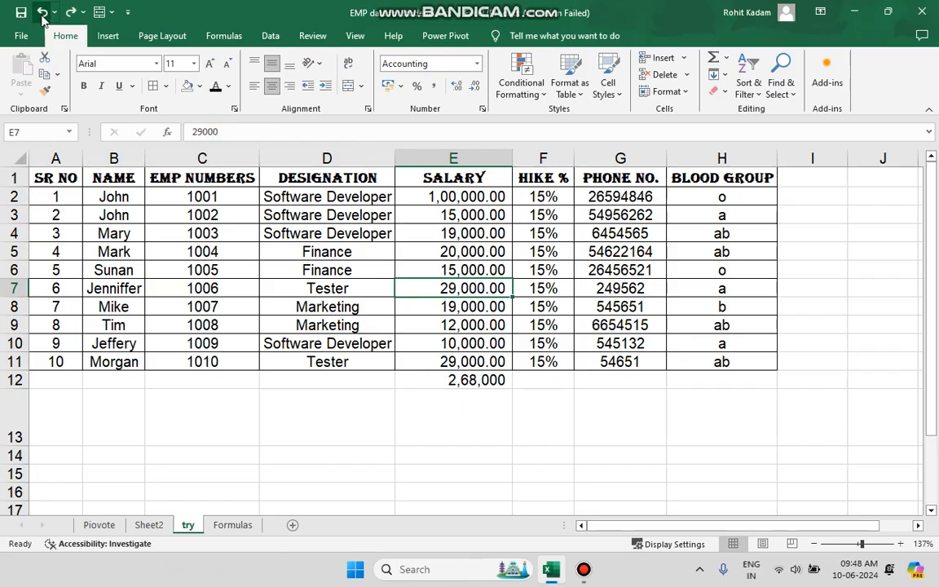
left_click(726, 58)
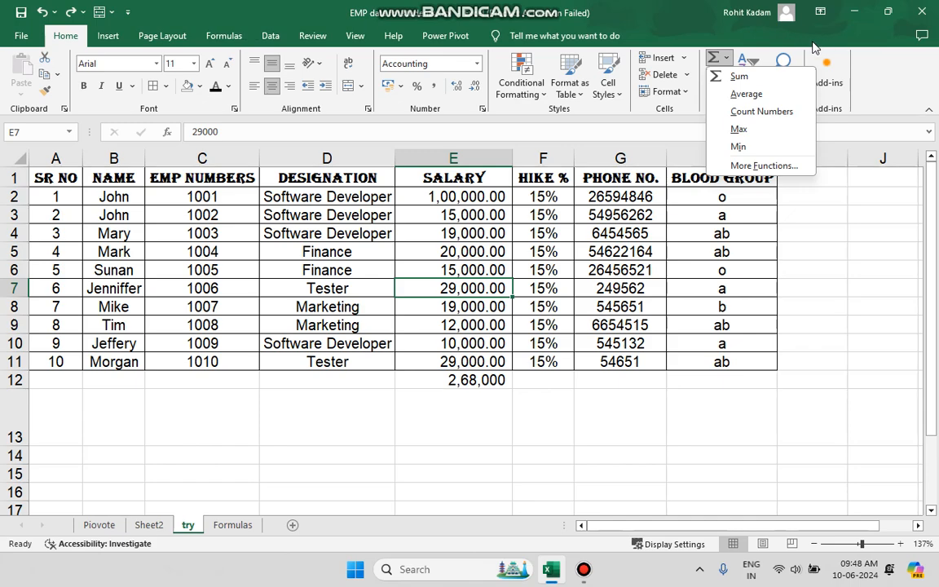
left_click(726, 58)
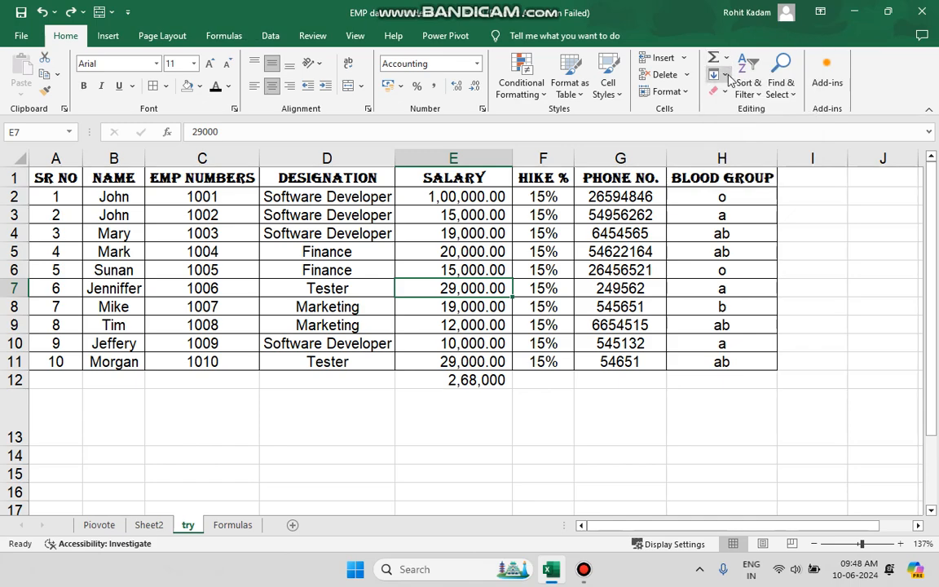
left_click(727, 75)
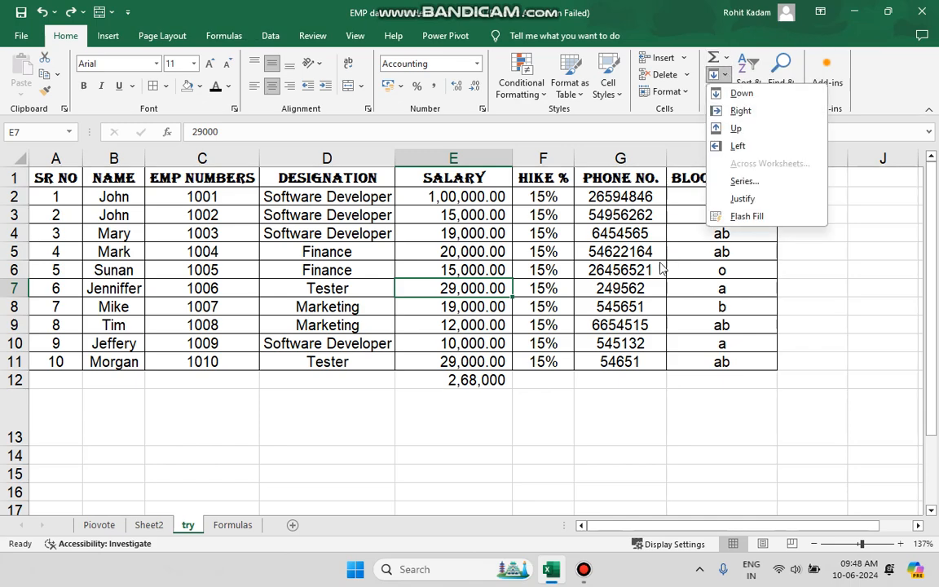
- Clear the SUM total from cell E12
left_click(466, 384)
left_click(463, 380)
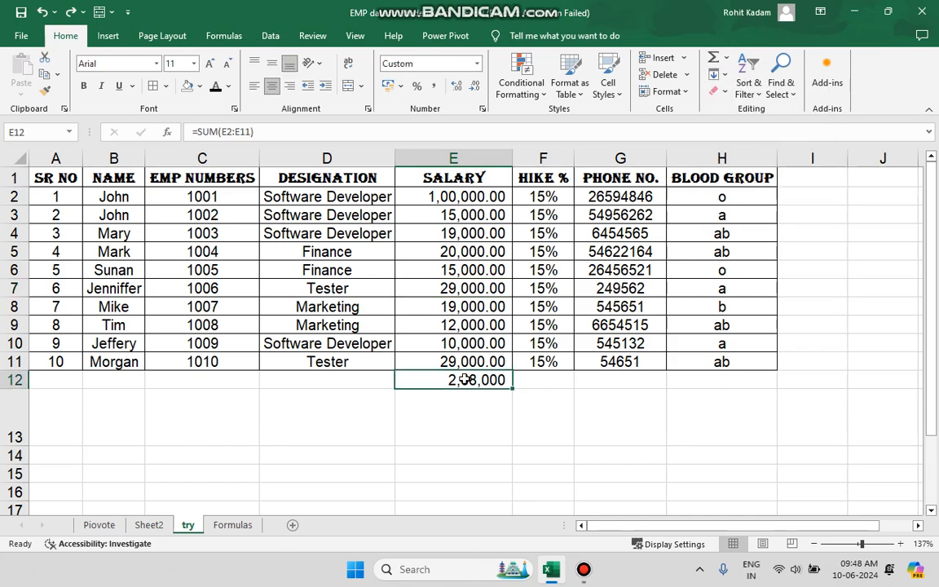
key("Delete")
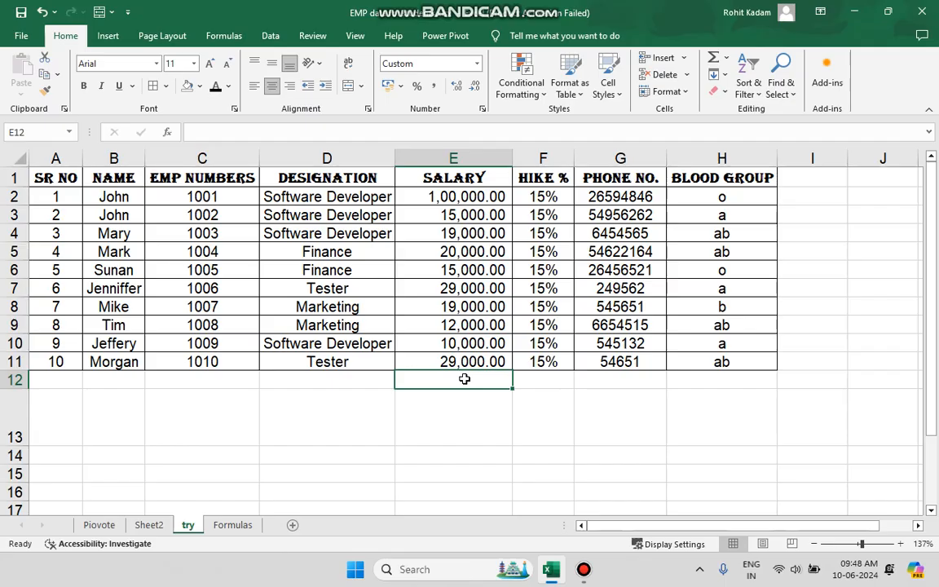
- Fill column I with a copy of the BLOOD GROUP column using Fill Right
left_click(812, 158)
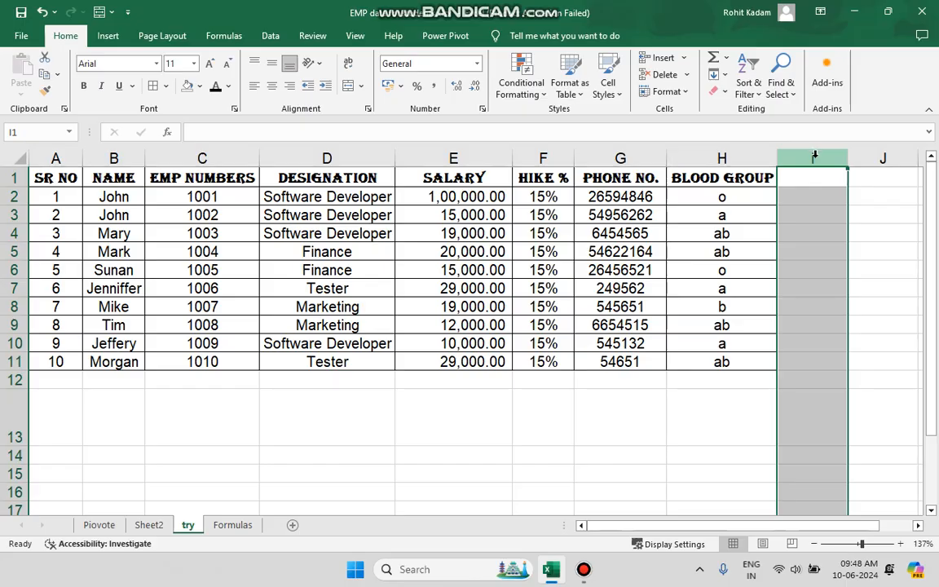
left_click(725, 76)
left_click(689, 161)
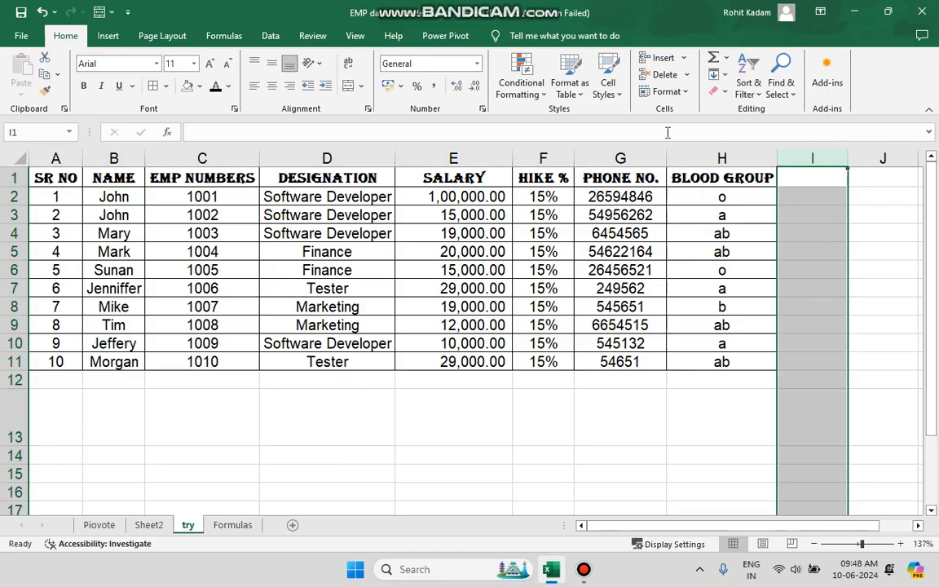
left_click(715, 79)
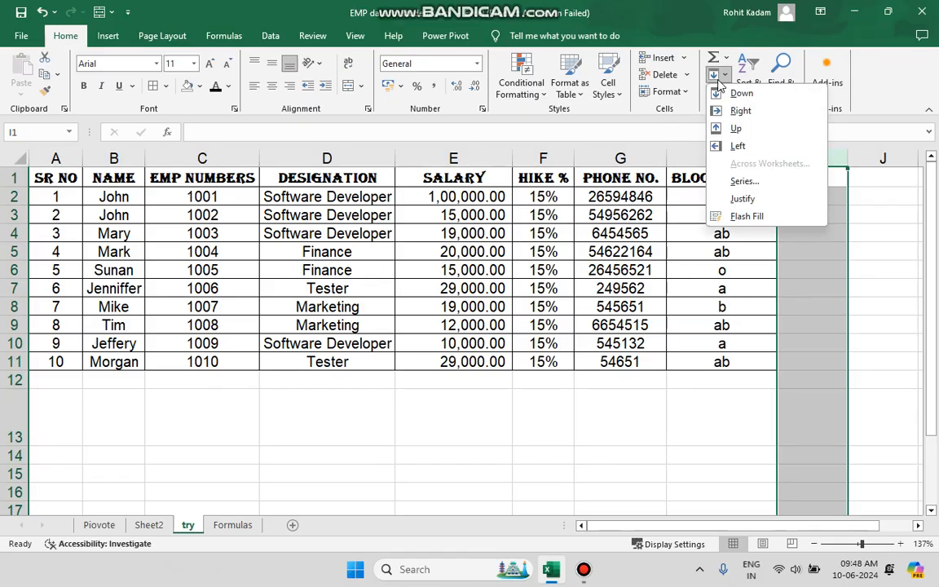
left_click(594, 121)
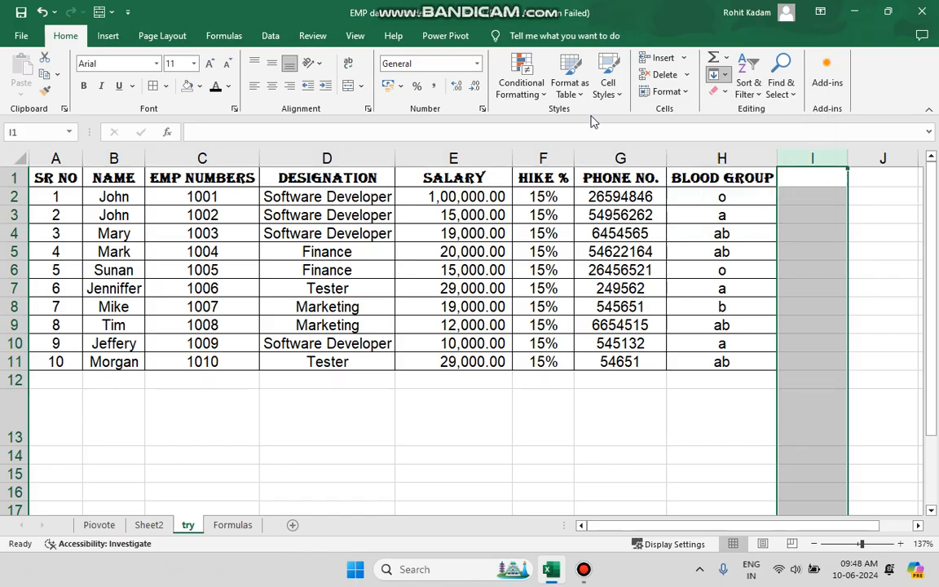
left_click(724, 75)
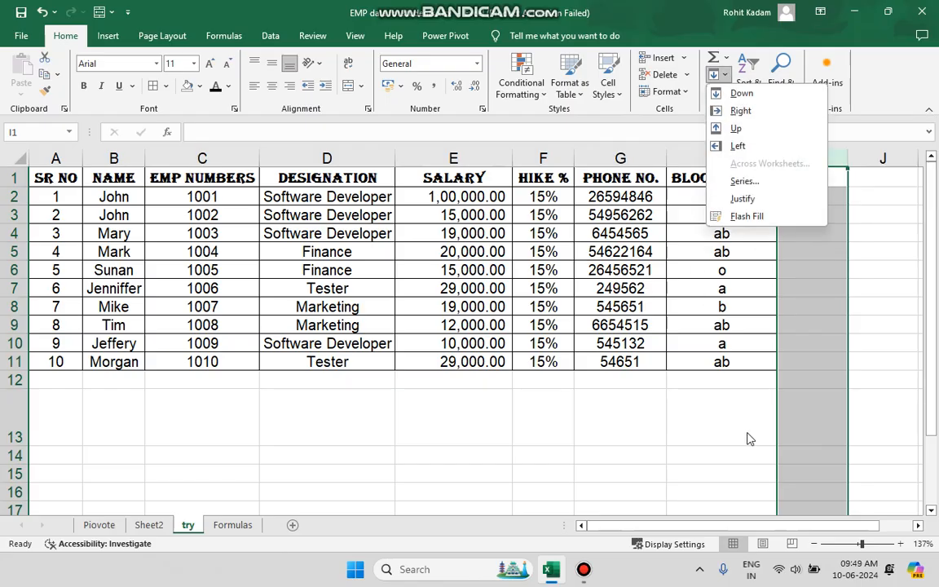
left_click(735, 114)
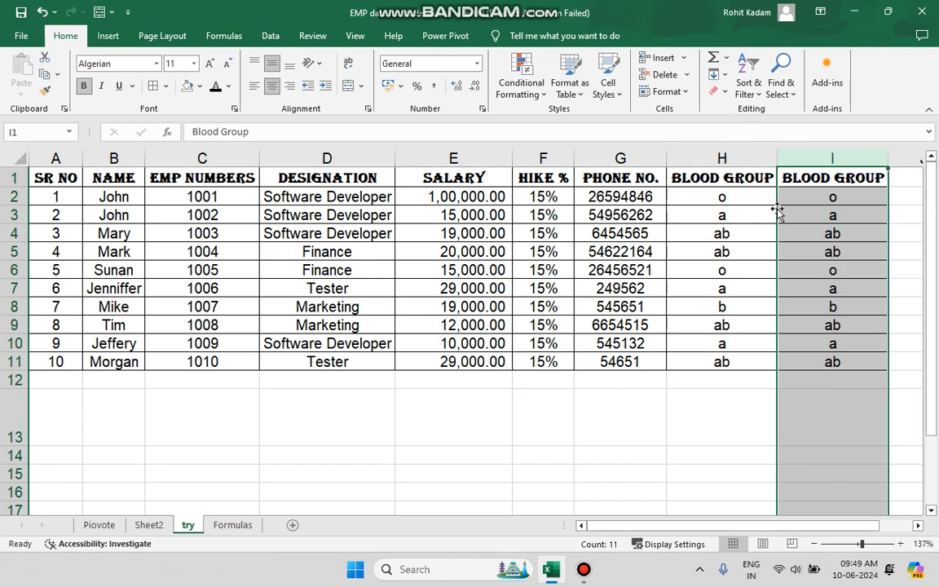
- Fill row 12 with a copy of row 11 using Fill Down
left_click(12, 362)
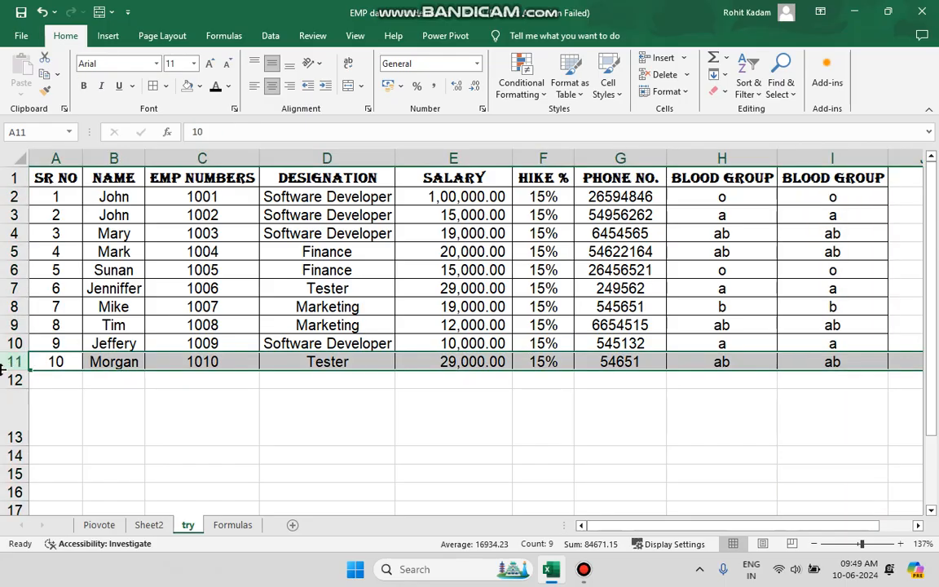
mouse_move(18, 380)
left_mouse_down()
mouse_move(6, 388)
mouse_move(15, 378)
left_mouse_up()
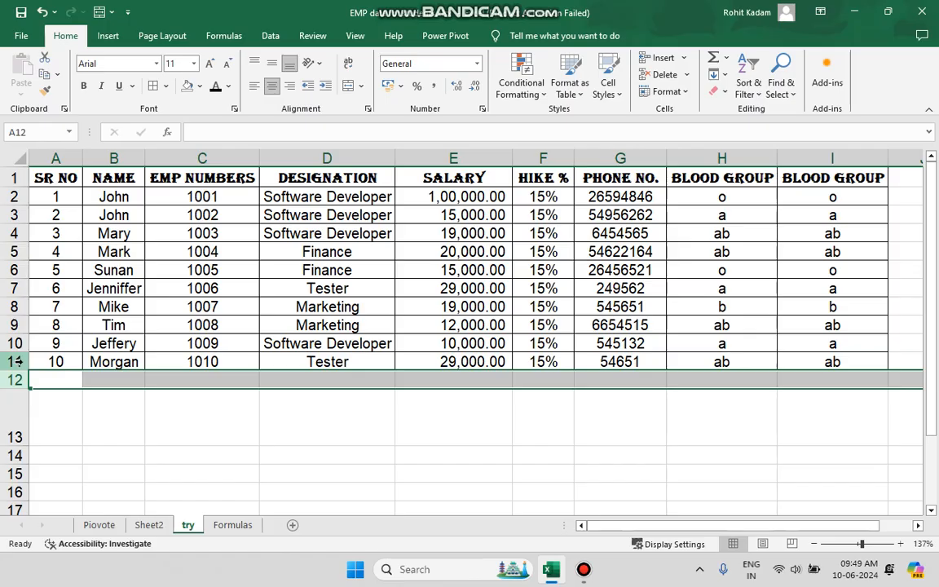
left_click(725, 74)
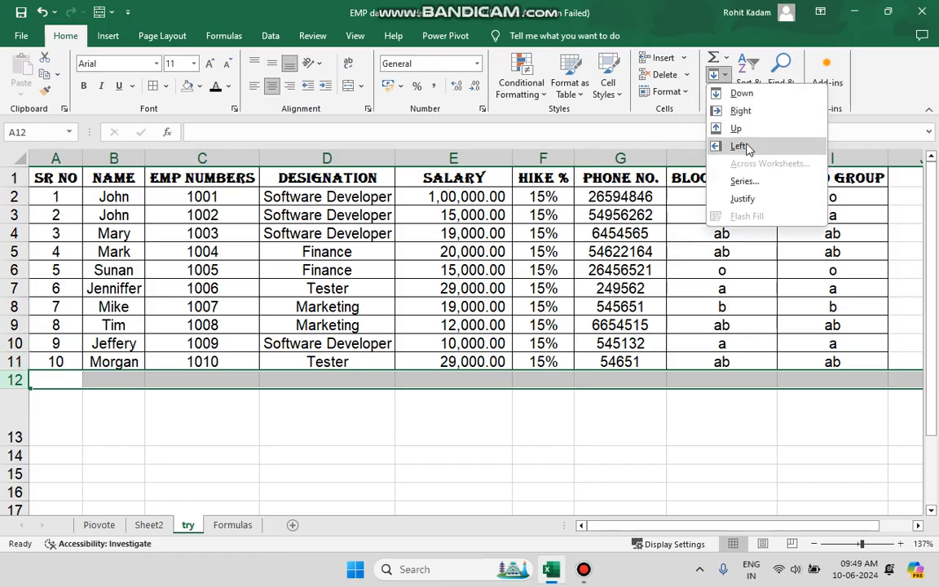
left_click(743, 93)
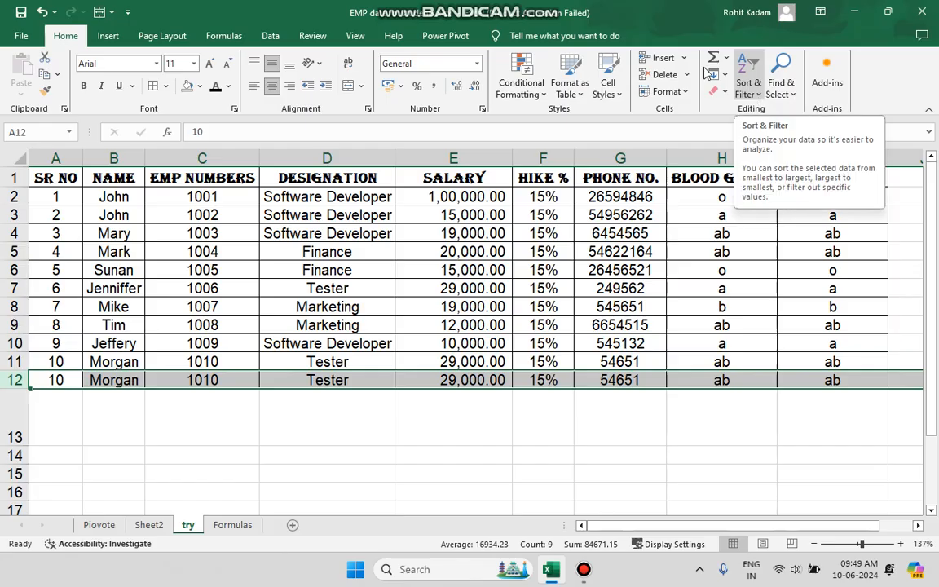
- Undo the last two Fill operations
left_click(53, 12)
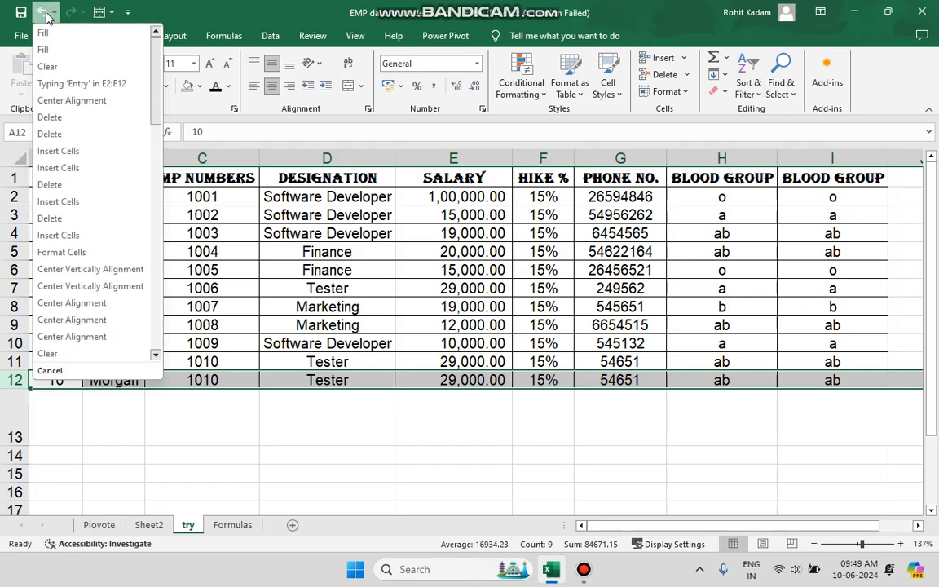
left_click(45, 13)
left_click(44, 13)
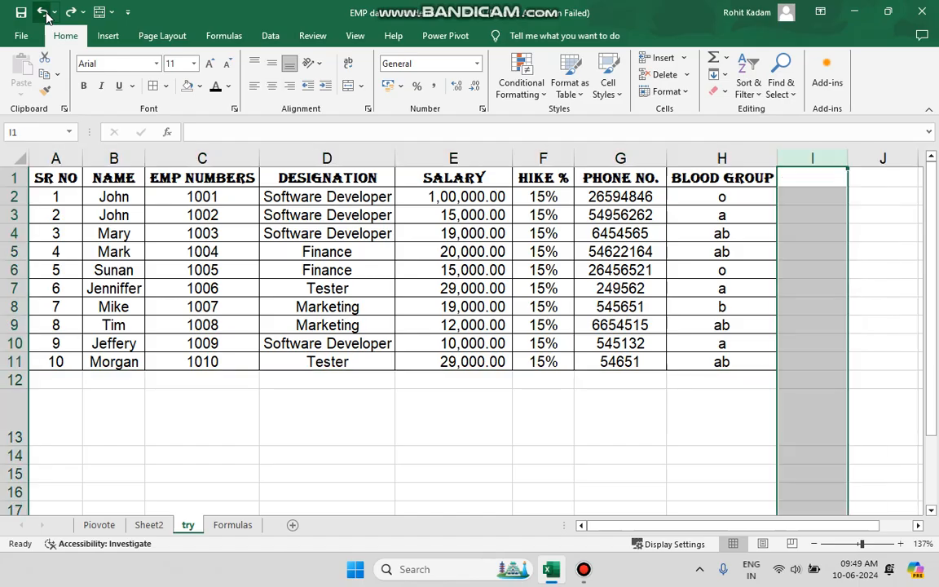
- Fill the header row A1:H1 with a light green background colour
left_click(717, 90)
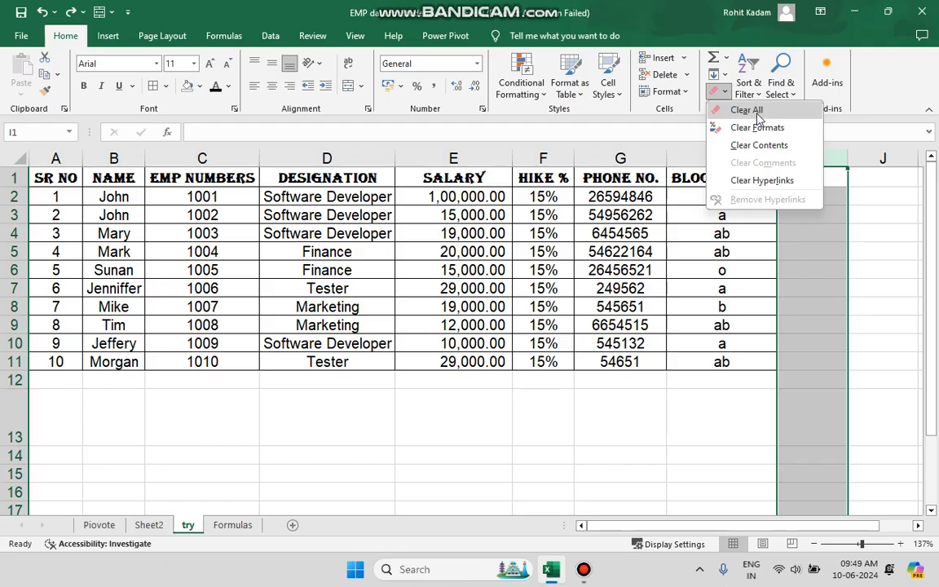
left_click(512, 188)
left_click_drag(691, 182, 66, 172)
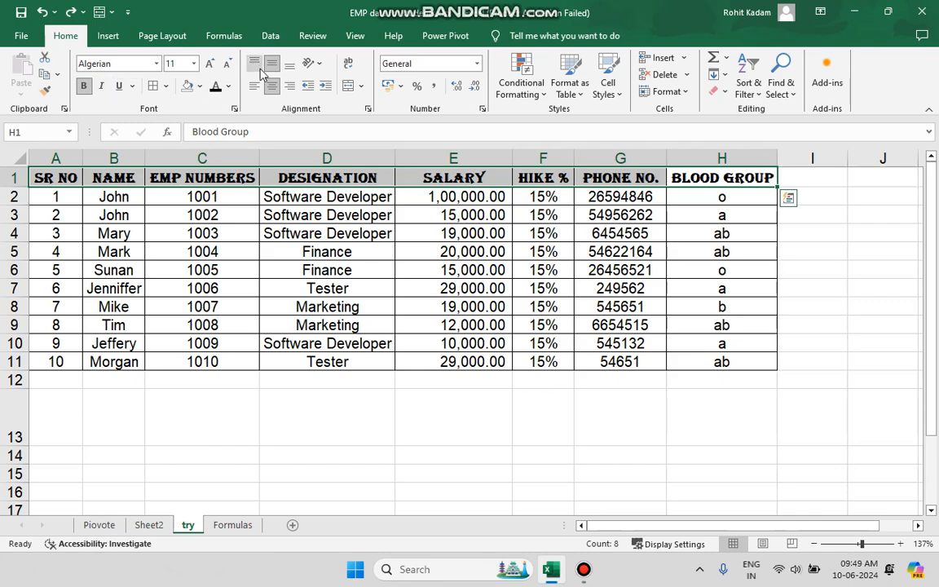
left_click(199, 86)
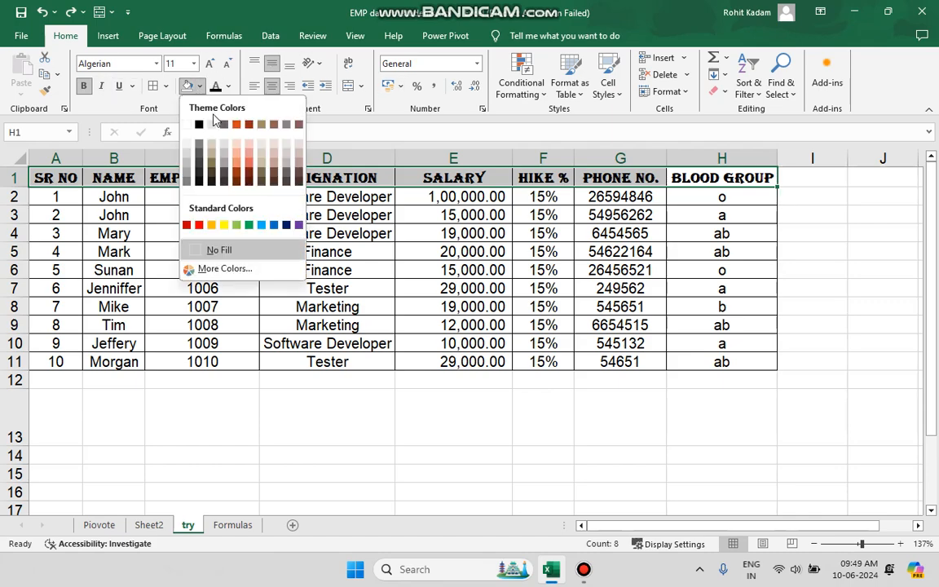
left_click(236, 224)
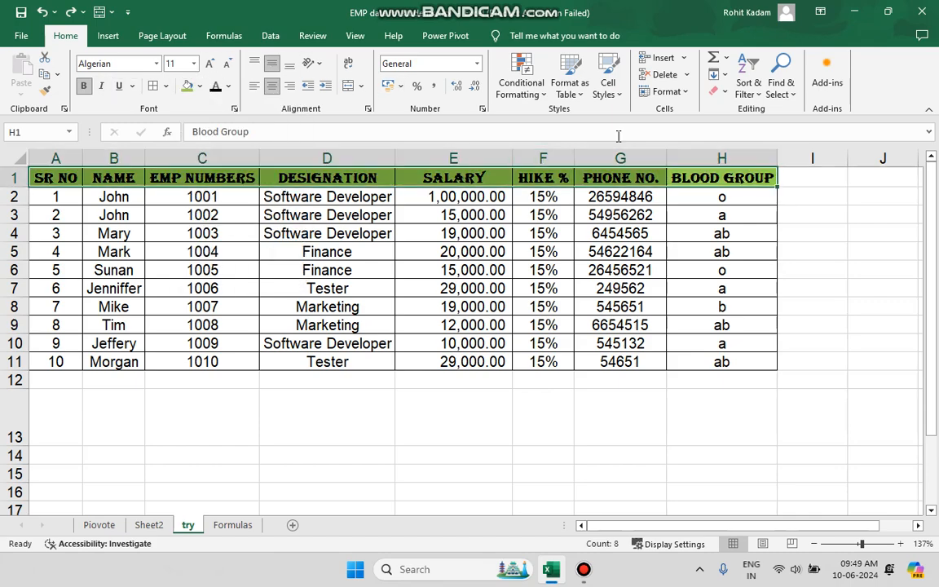
- Clear all contents and formatting from the header row, then undo the clear
left_click(720, 96)
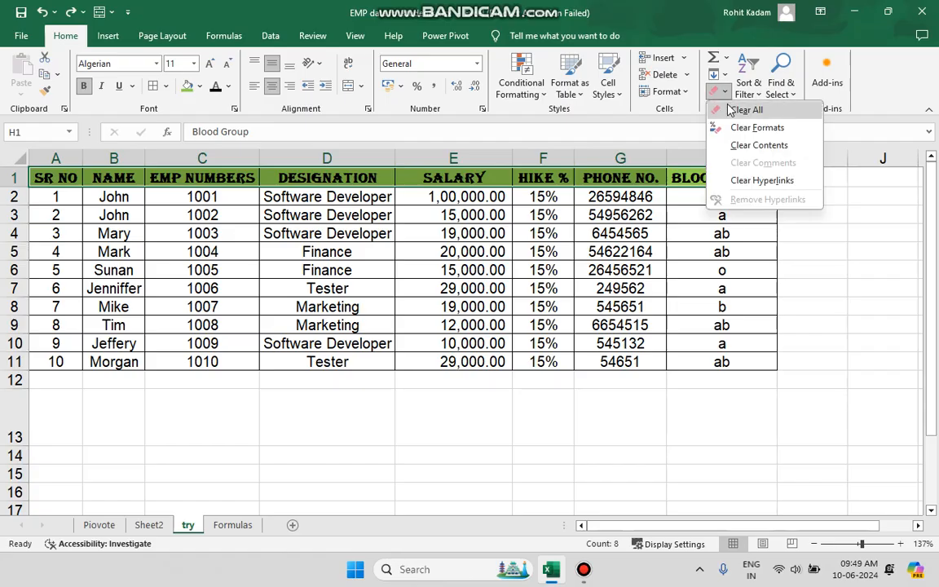
left_click(742, 110)
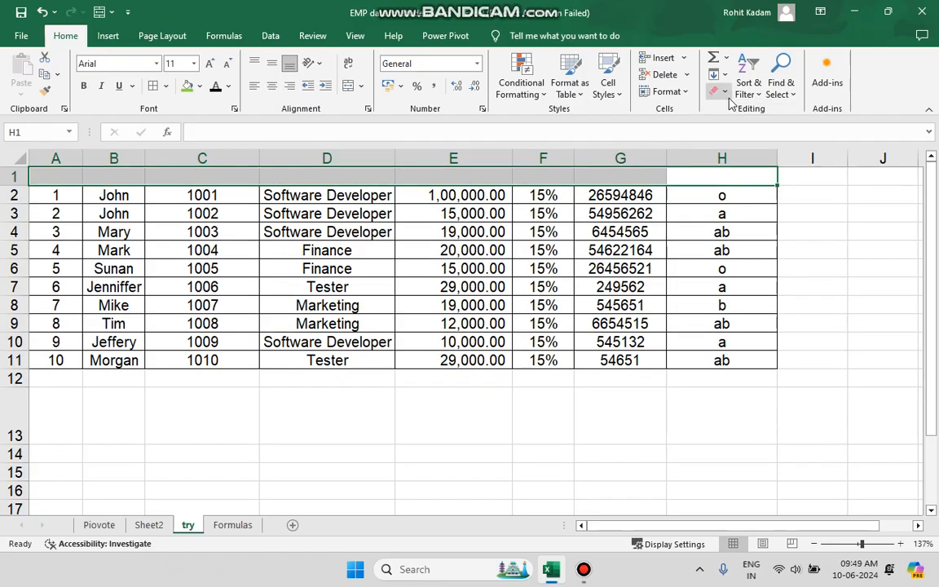
key("ctrl+z")
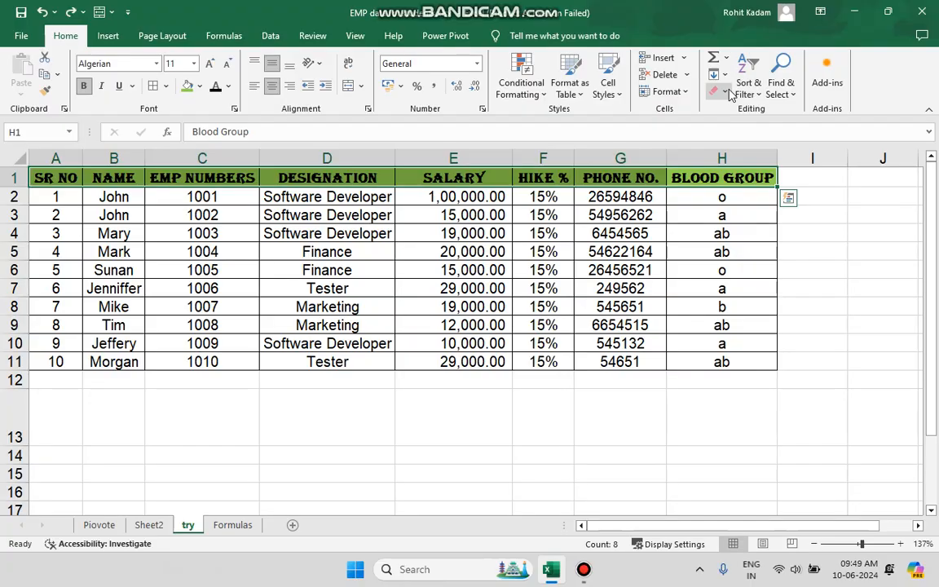
- Clear only the formats from the header row
left_click(719, 91)
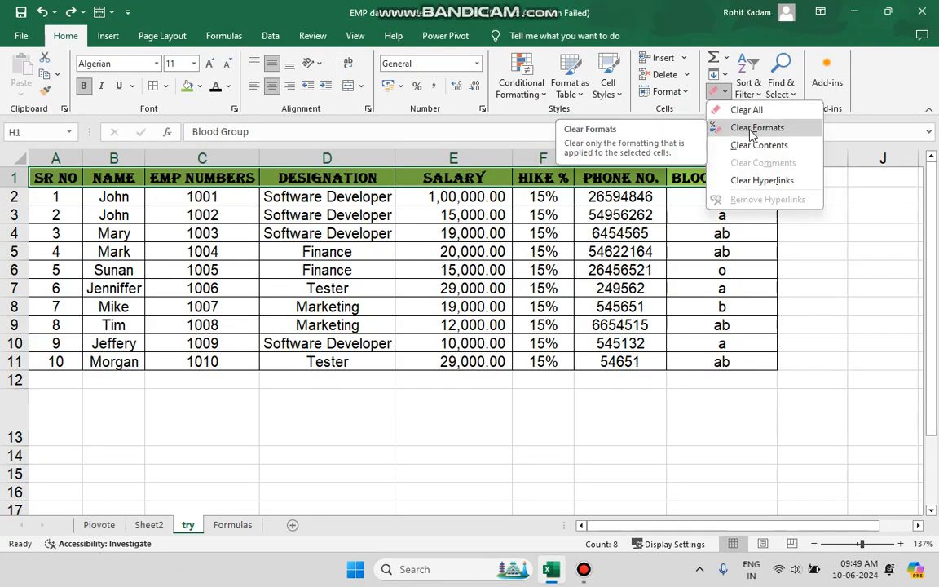